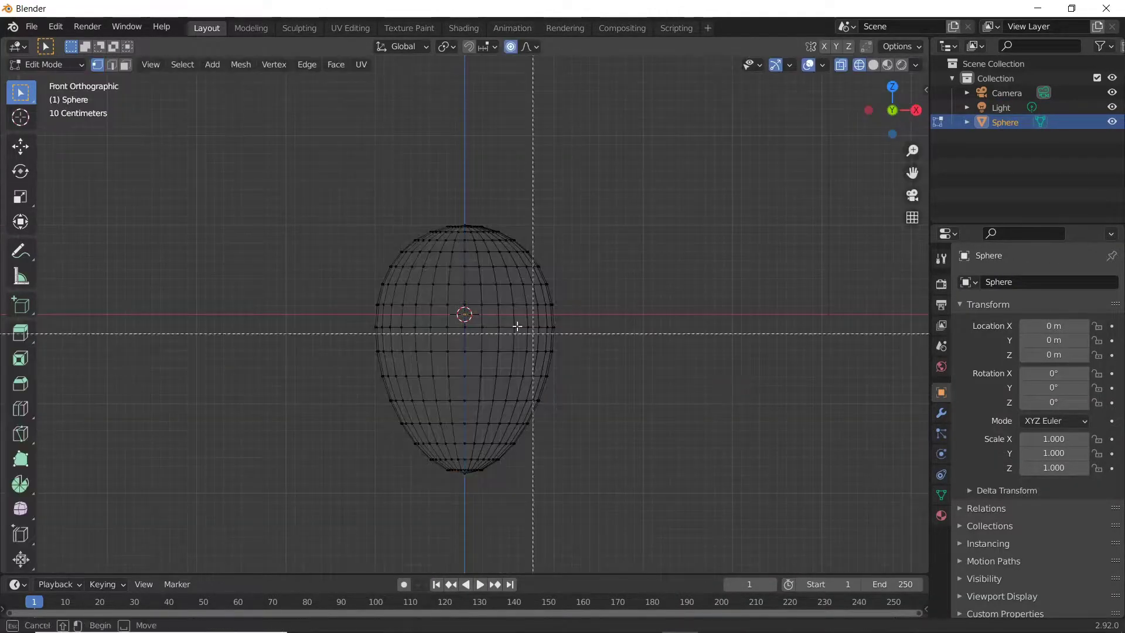
- Give the egg a glossy material, add a Bezier filament, and render in Cycles with viewport denoising
left_click(1002, 374)
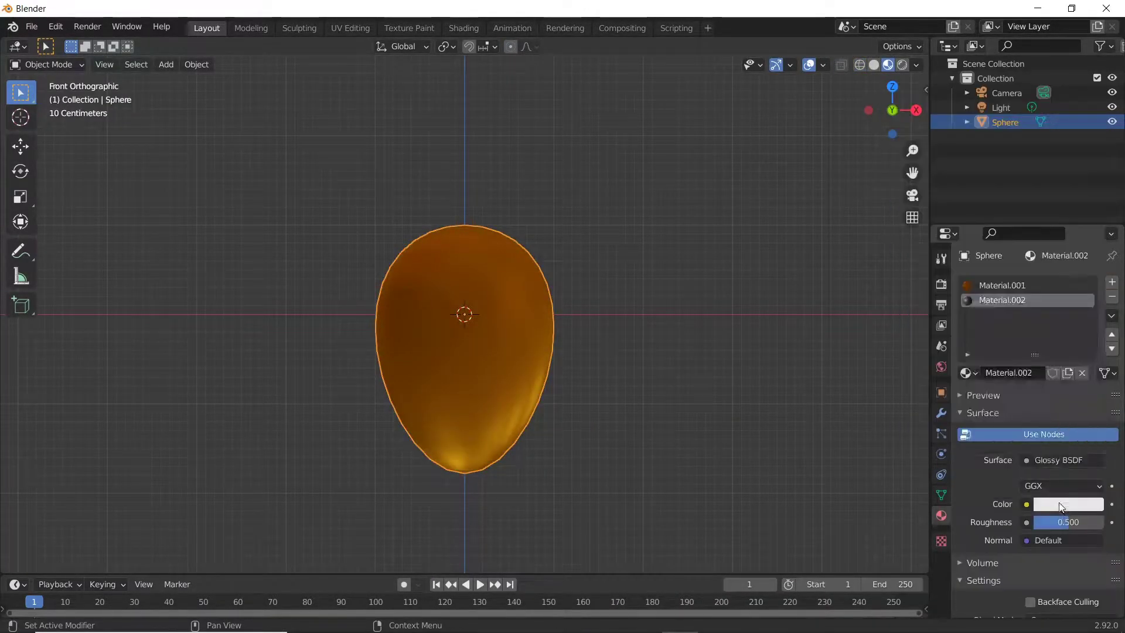
key("Tab")
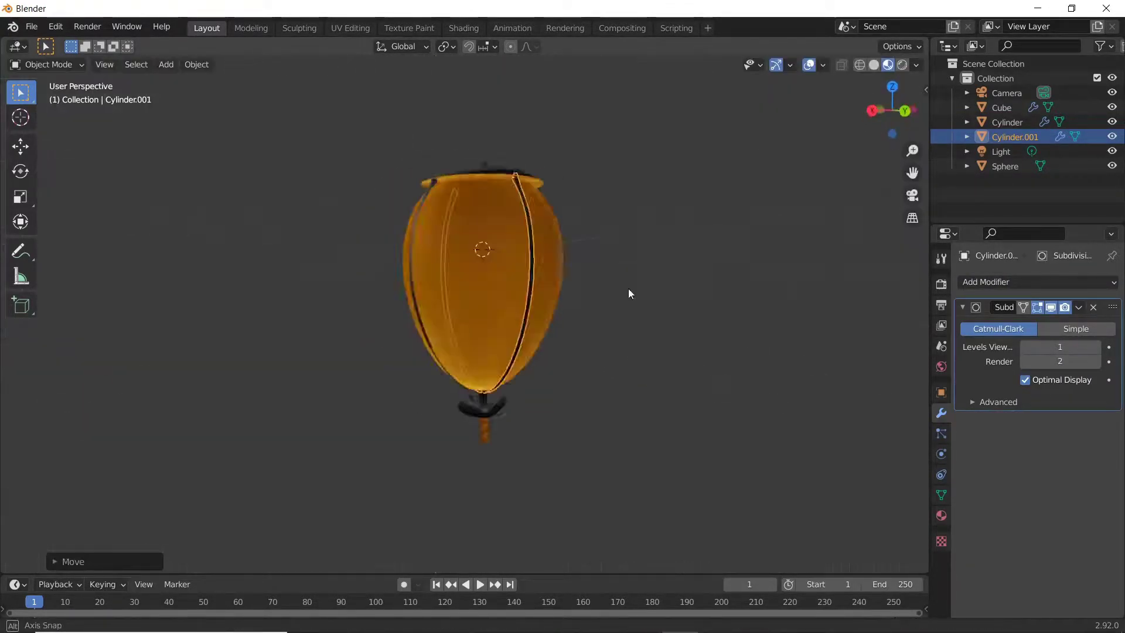
left_click(712, 273)
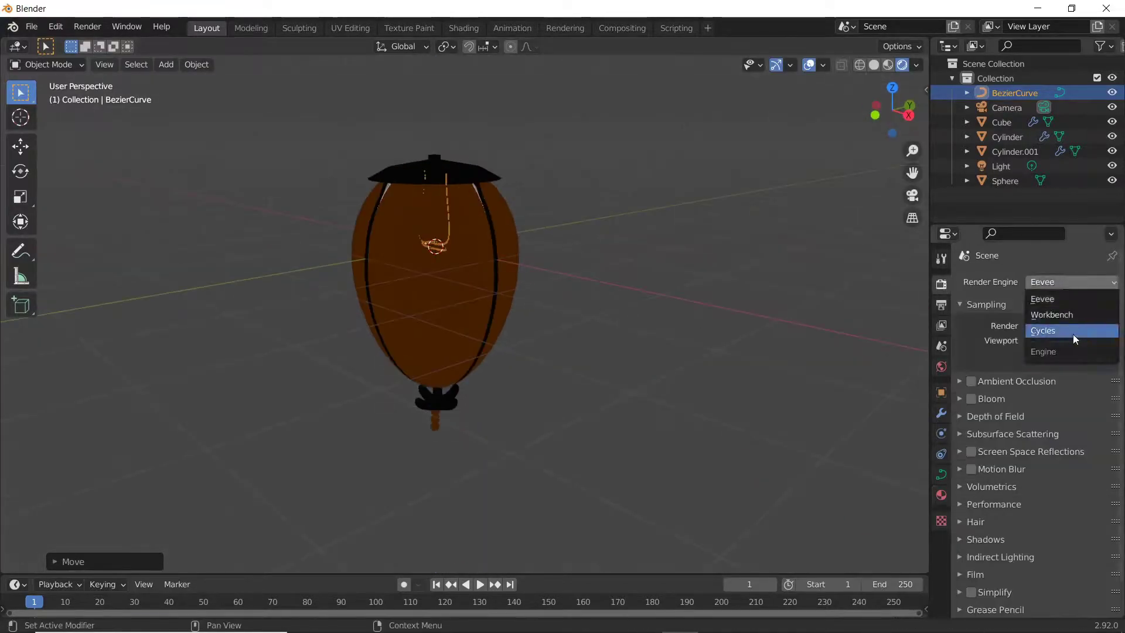
left_click(1073, 330)
left_click(1030, 490)
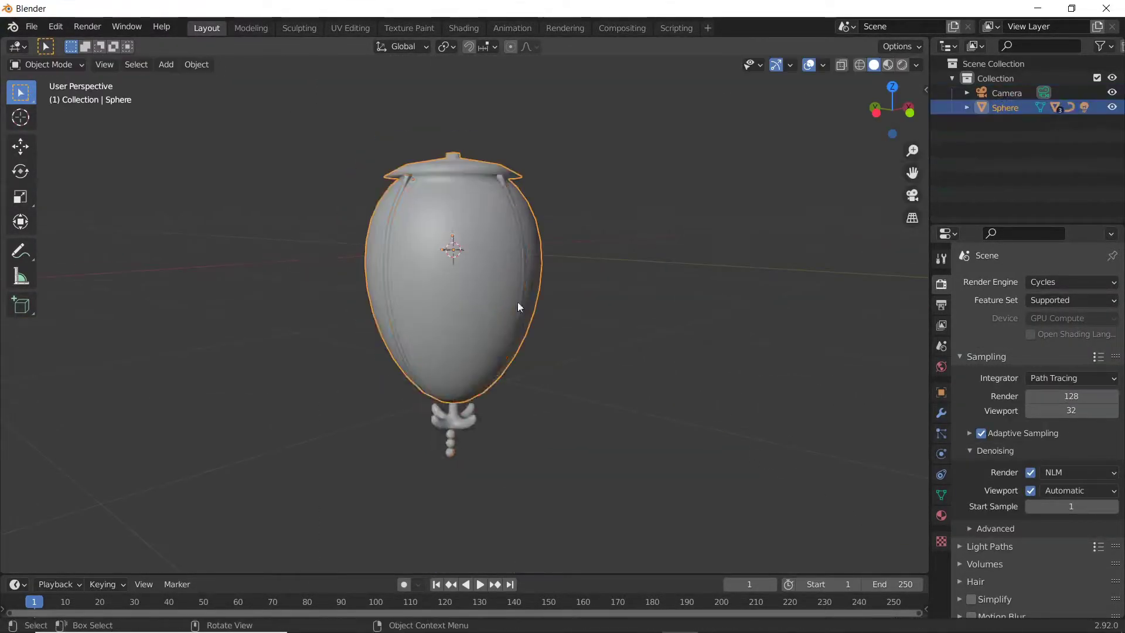
- Add a new Bezier curve from the front view for the lantern string
key("KP_1")
key("shift+a")
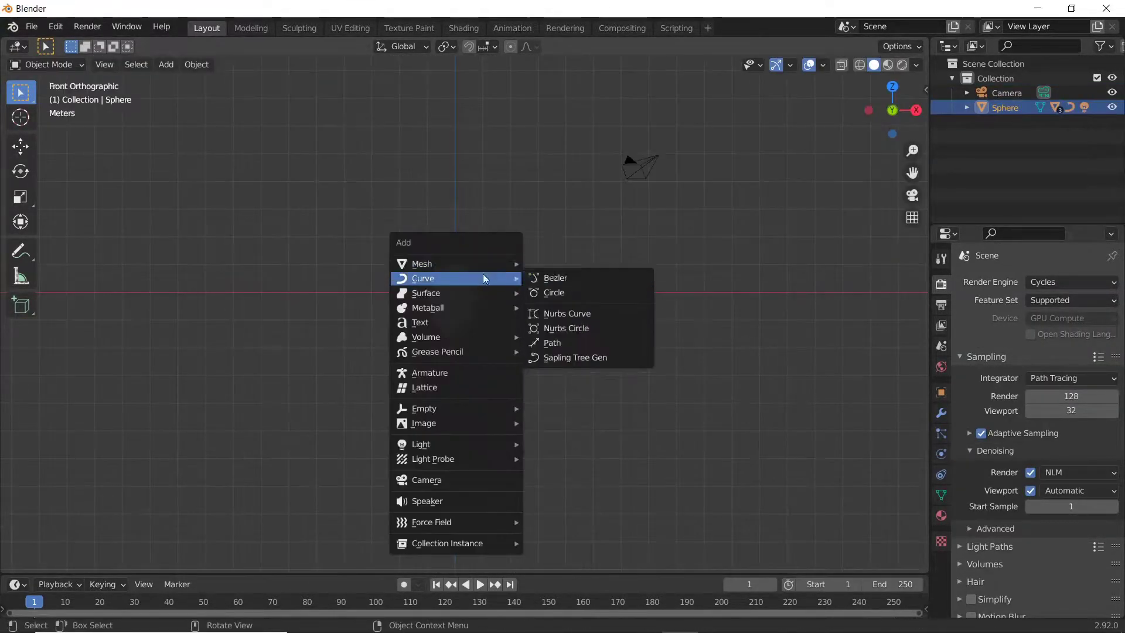
left_click(545, 278)
key("Tab")
- Give the curve 0.02 m extrude and shrinkwrap it onto the outside surface
left_click(941, 473)
key("Tab")
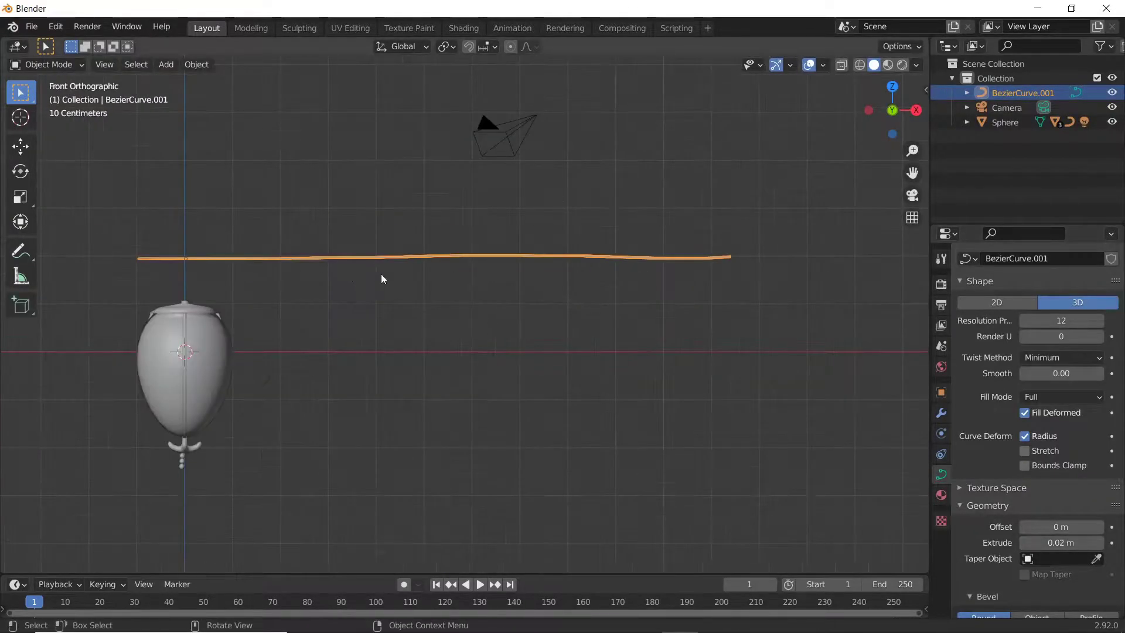
middle_click_drag(382, 276, 529, 170)
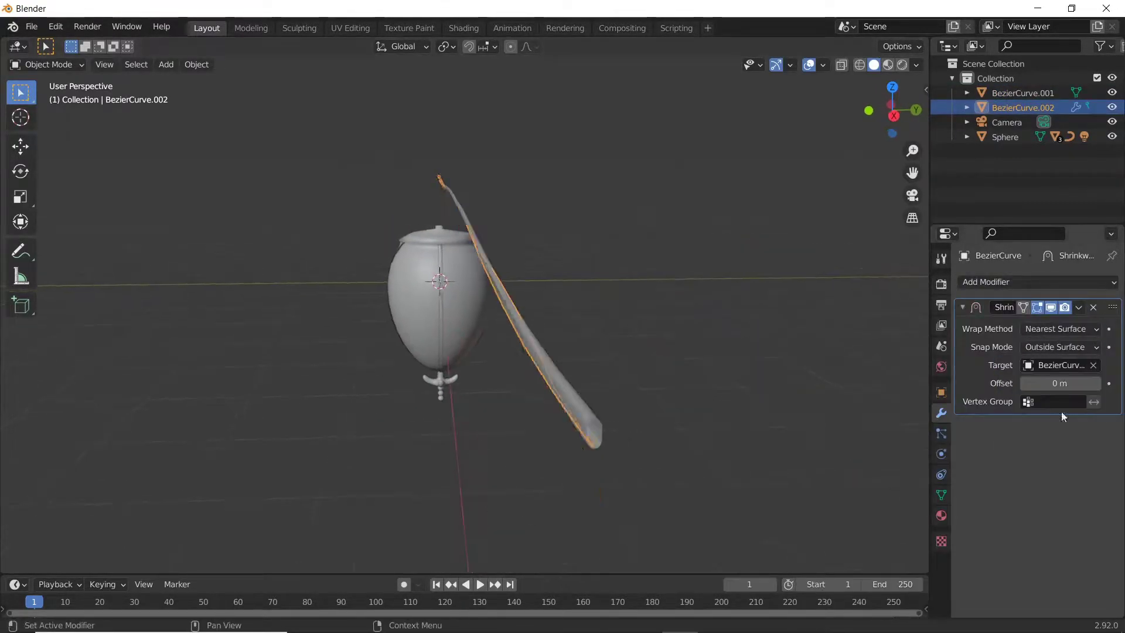
left_click(1053, 381)
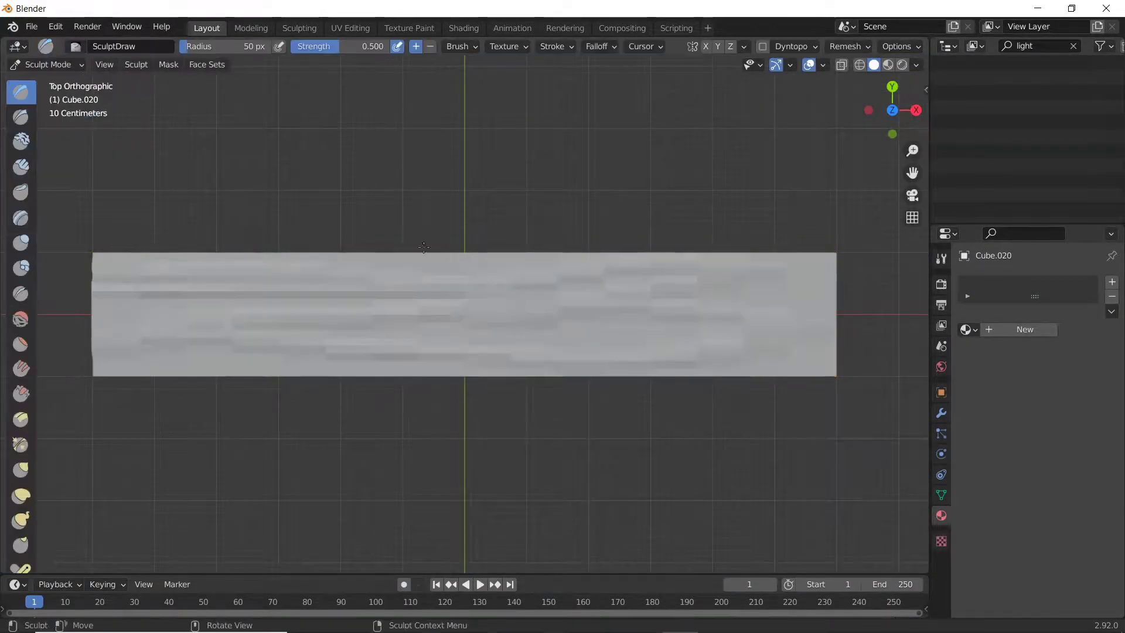
- Return the plank to Object Mode and set its Musgrave texture type to Multifractal
middle_click_drag(553, 250, 494, 293)
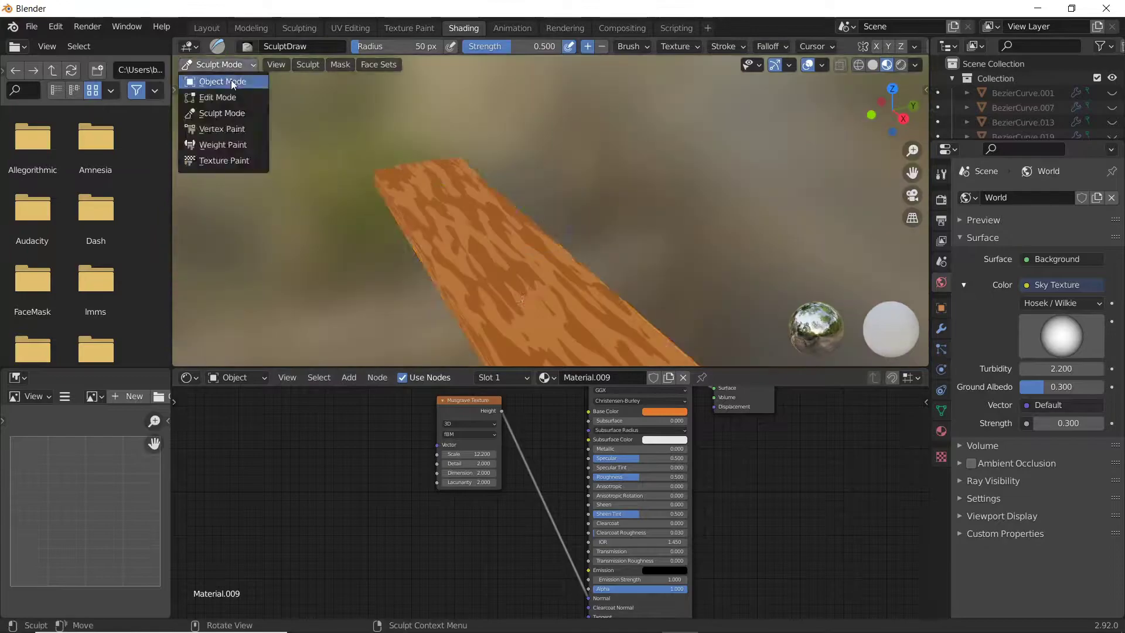
left_click(233, 82)
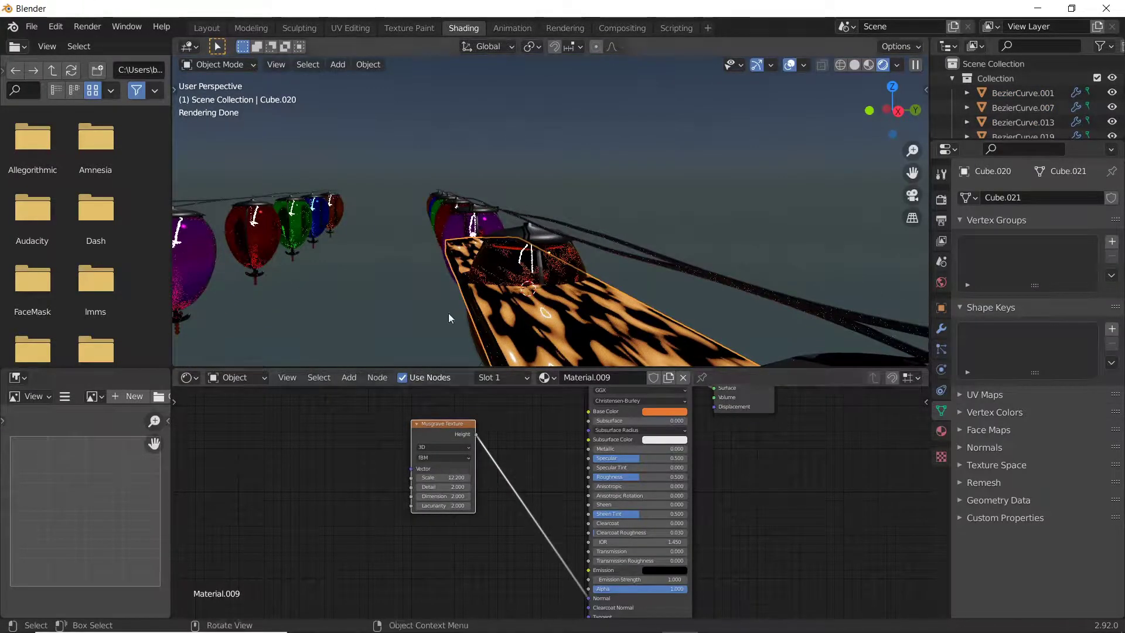
left_click(446, 458)
left_click(456, 455)
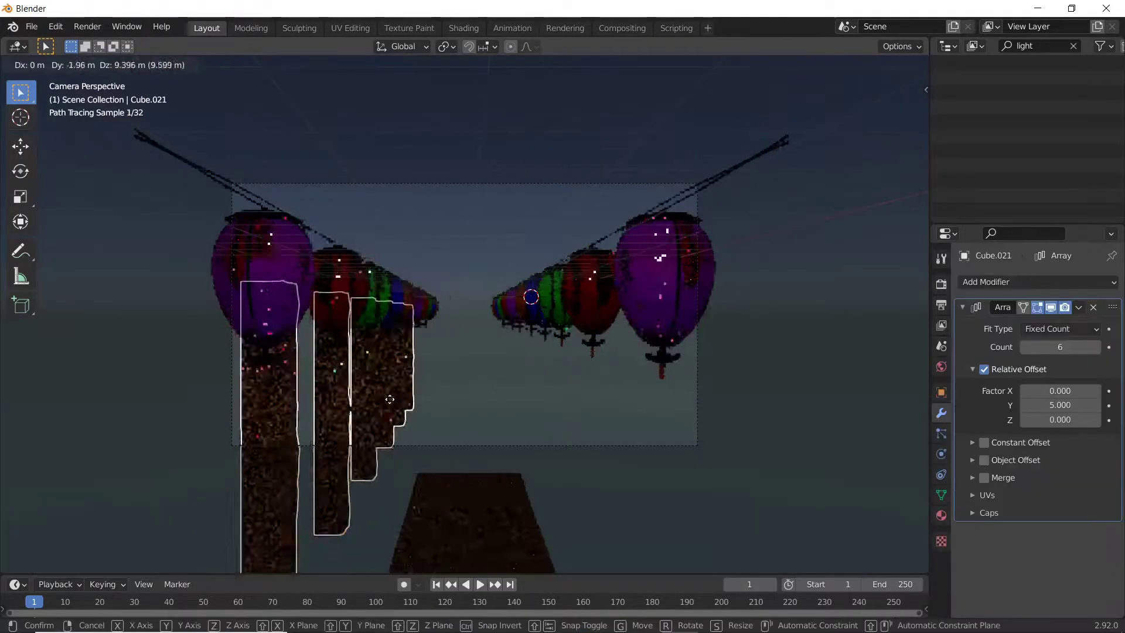
- Confirm the smaller lantern scale and make a duplicate of it
key("z")
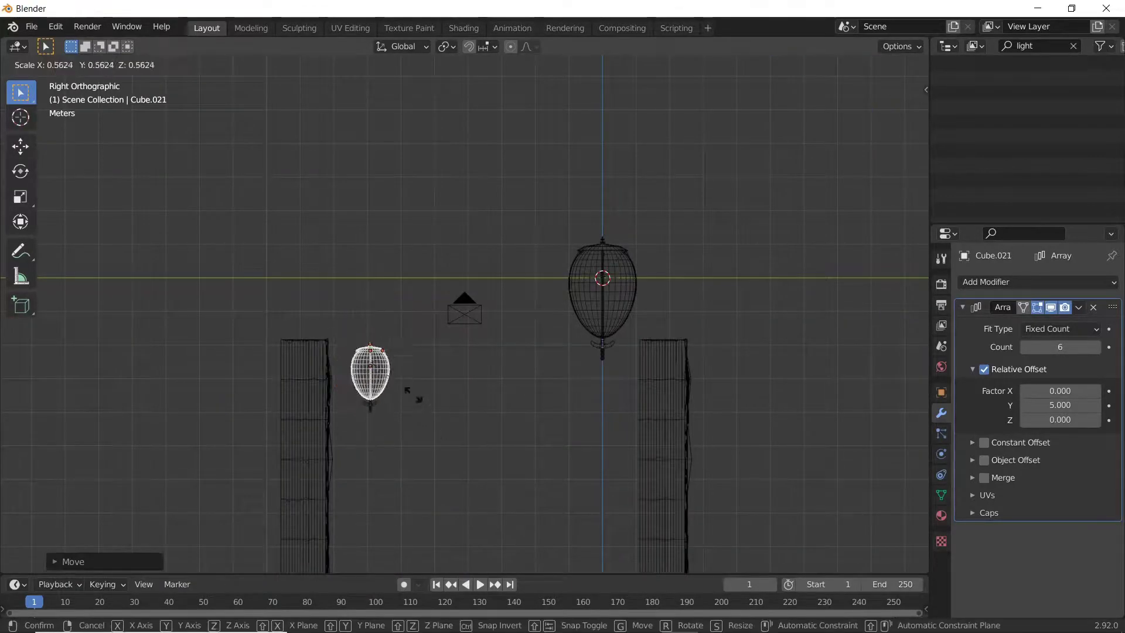
left_click(413, 394)
scroll(414, 394, "down", 3)
key("shift+d")
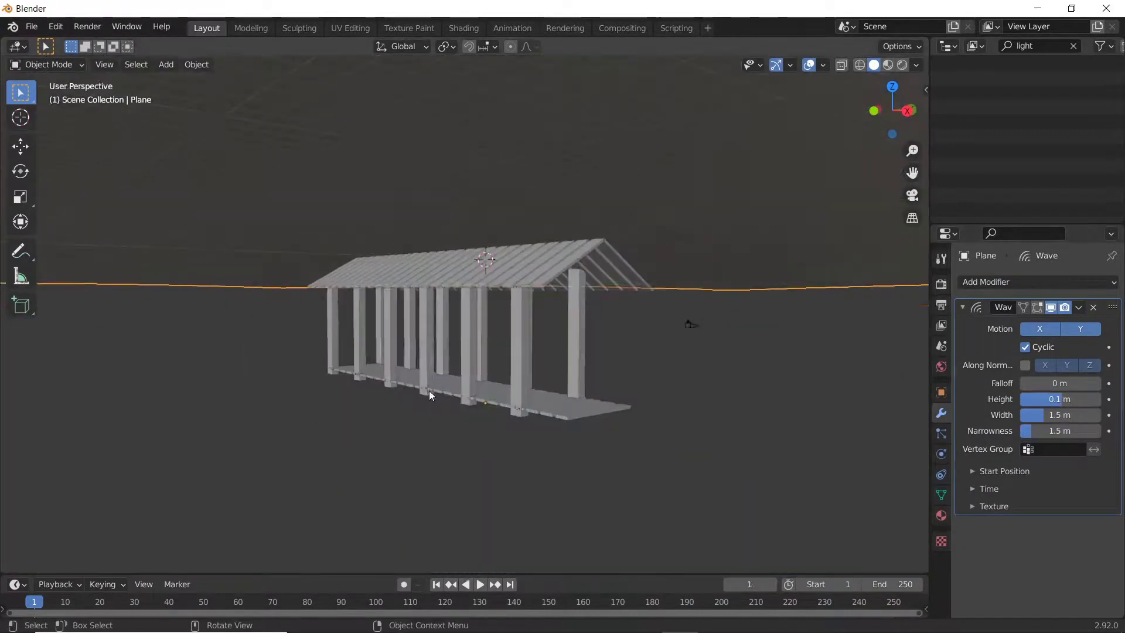
- Duplicate the Wave ripple effect with Shift+D
key("shift+d")
scroll(1081, 539, "down", 5)
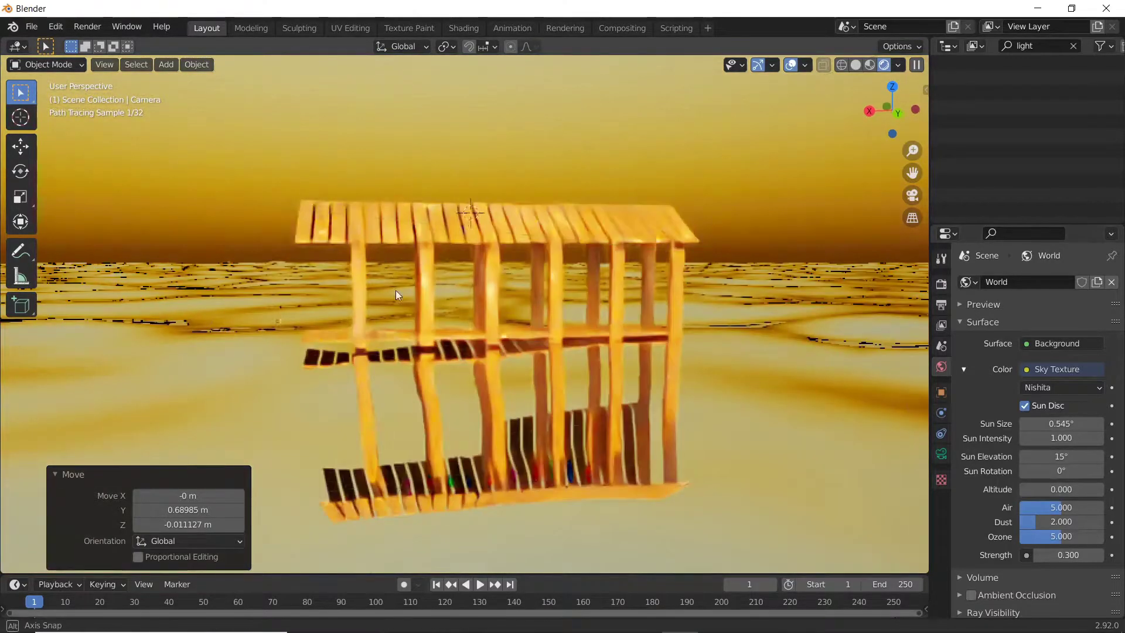
- Preview the pier in Rendered view and rotate the camera 90° from top view
middle_click_drag(395, 290, 548, 255)
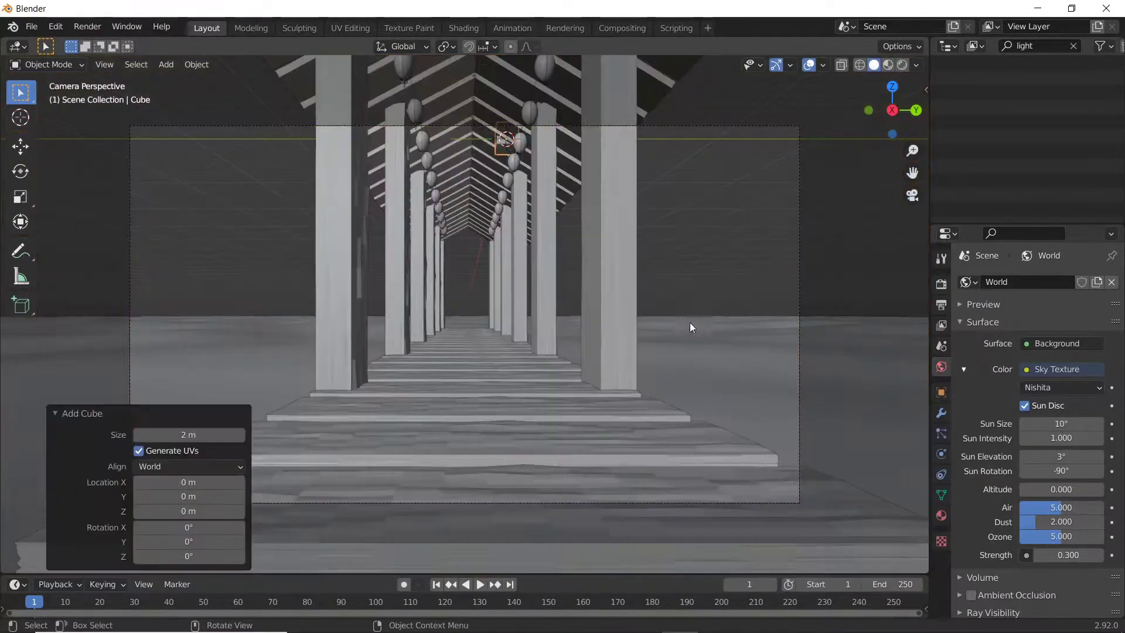
left_click(843, 279)
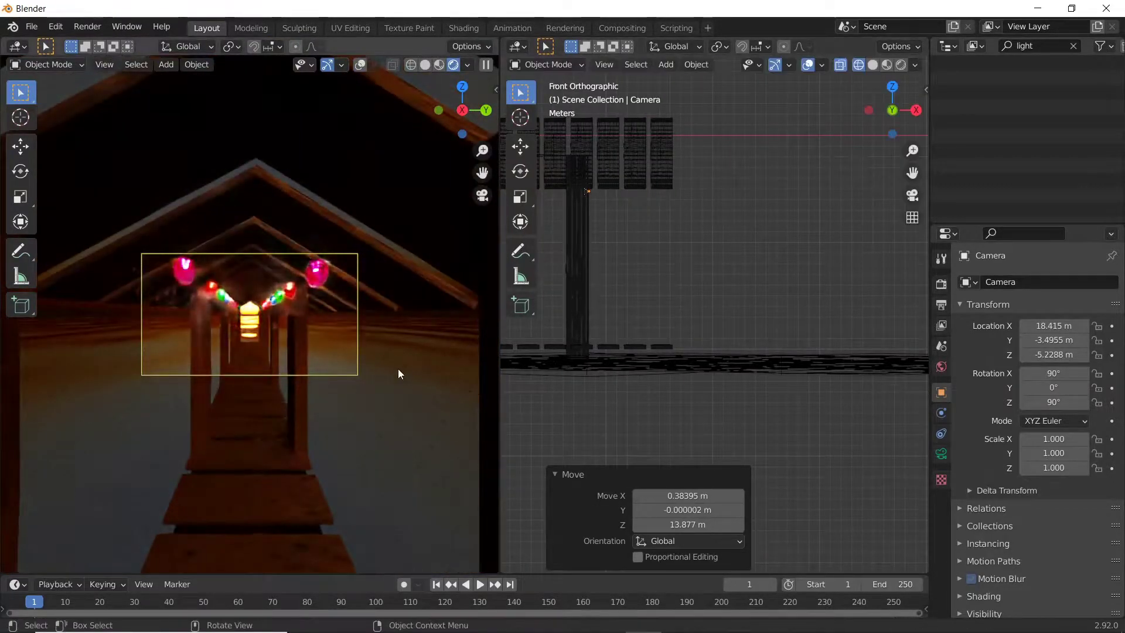
key("KP_7")
type("r90")
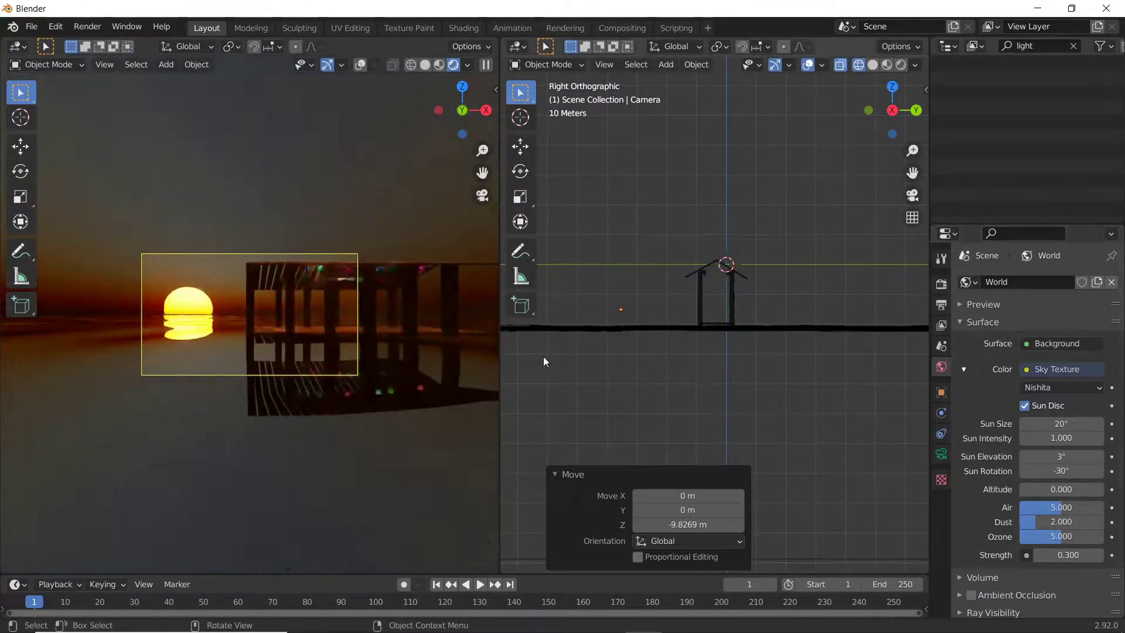
key("super")
key("Escape")
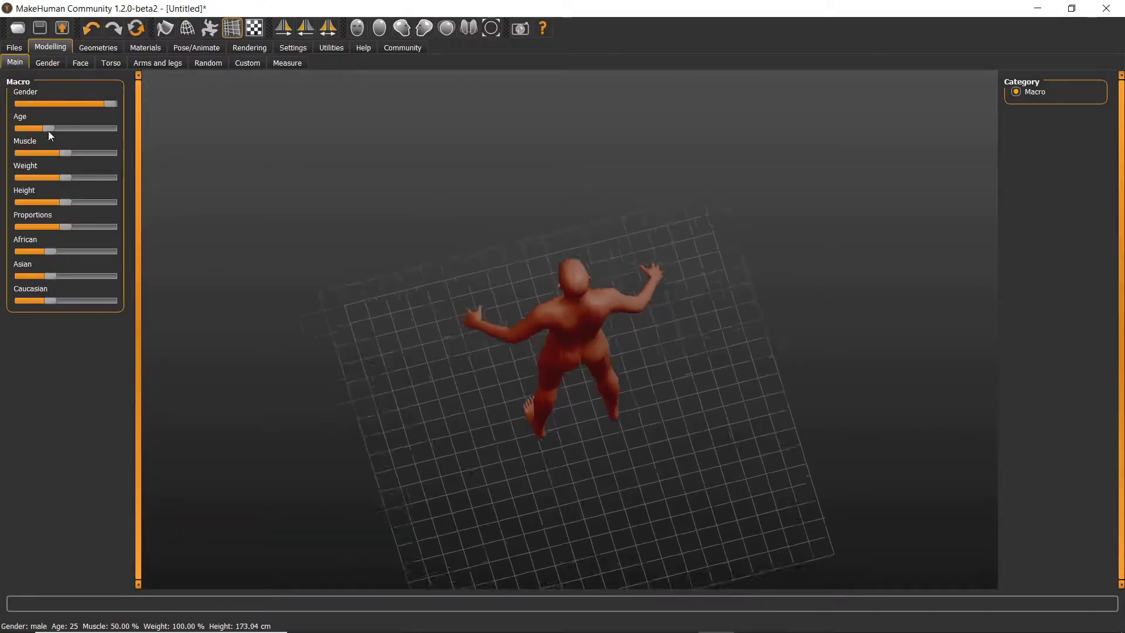
- Dress the figure in Male casualsuit03 and casualsuit04 with shoes
left_click(98, 47)
left_click(1058, 356)
left_click(1072, 393)
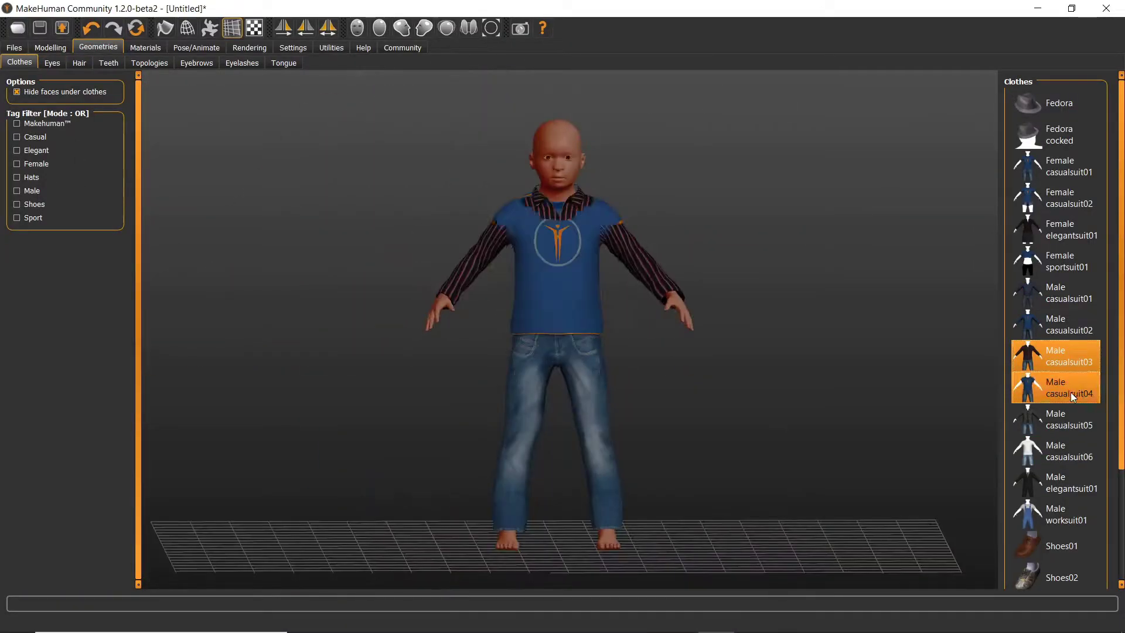
left_click(79, 63)
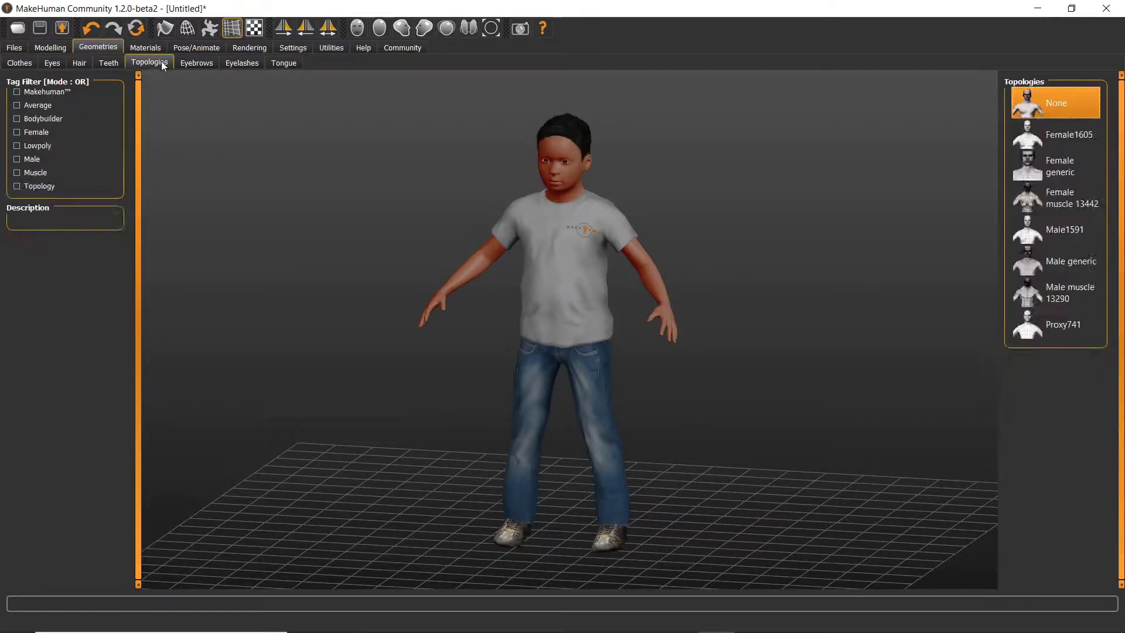
left_click(284, 63)
- Change the figure's skin tone and give it the Sit01 sitting pose
left_click(145, 48)
left_click(1062, 234)
left_click(196, 47)
left_click(1043, 135)
left_click(57, 63)
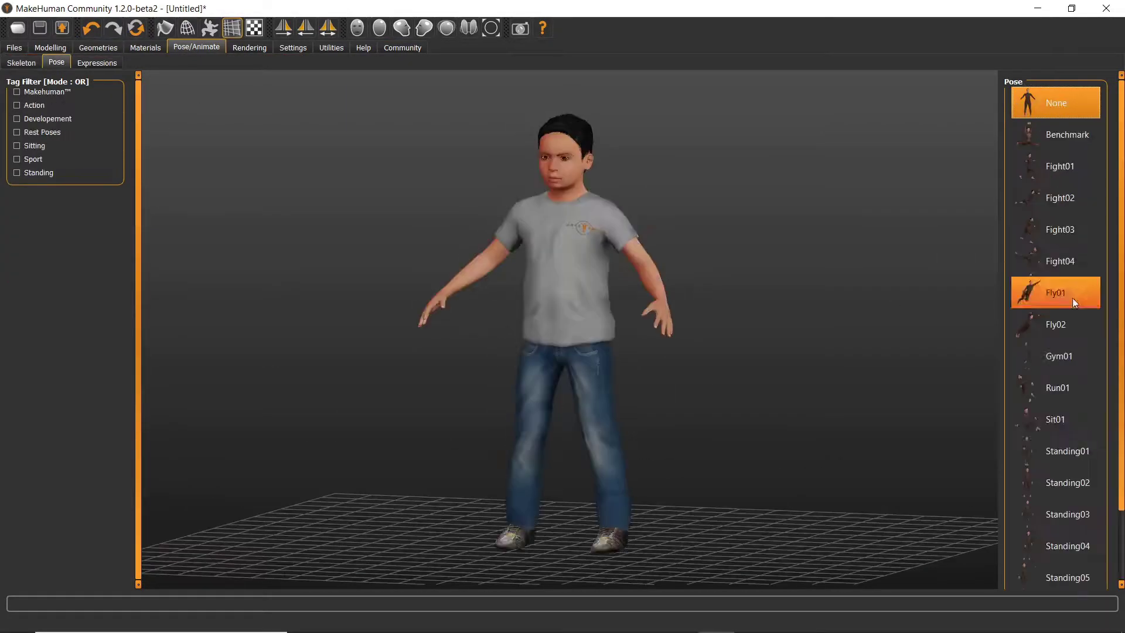
left_click(1054, 419)
- Choose the assets folder in the Load section and stop the screen recording
left_click(14, 47)
left_click(155, 84)
left_click(431, 344)
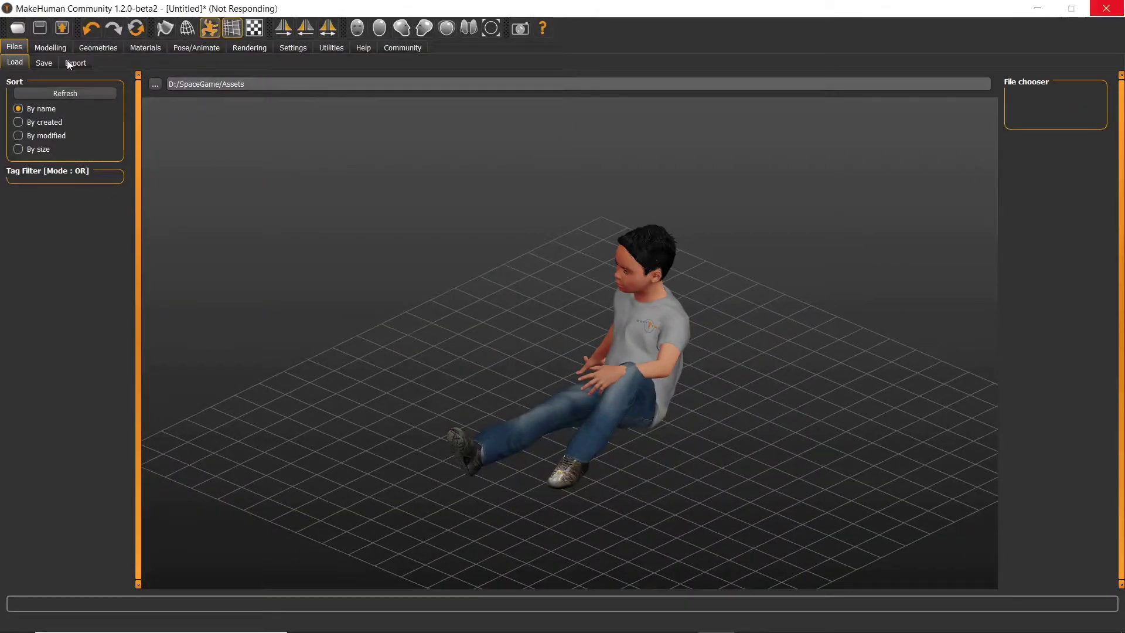
left_click(1070, 542)
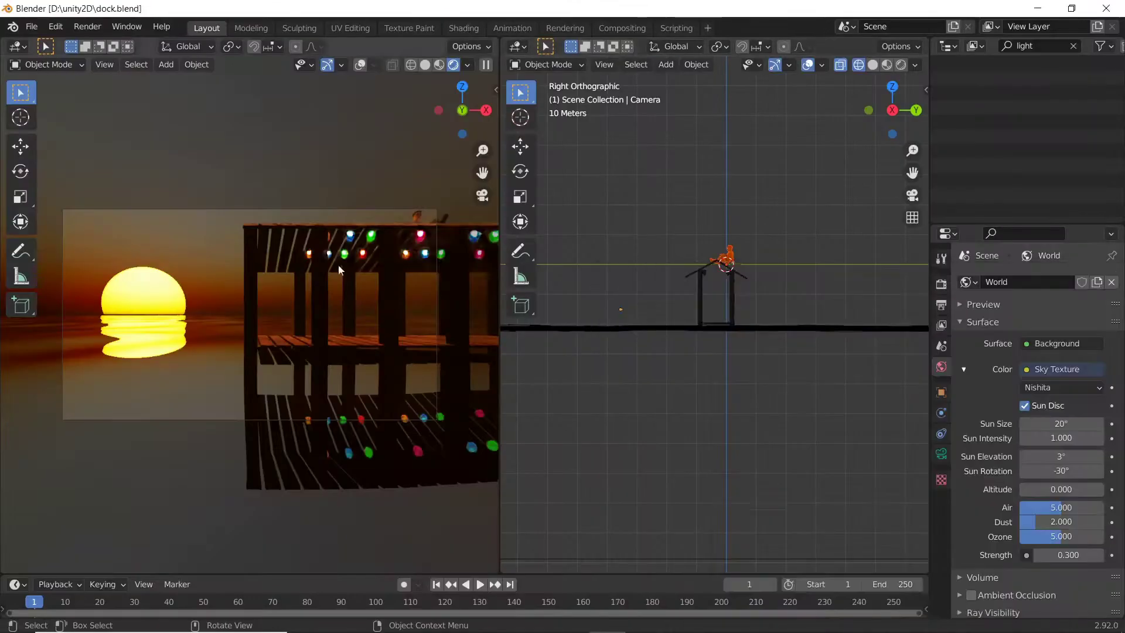
- Scale a pier pillar along Z and move it vertically
scroll(647, 361, "up", 8)
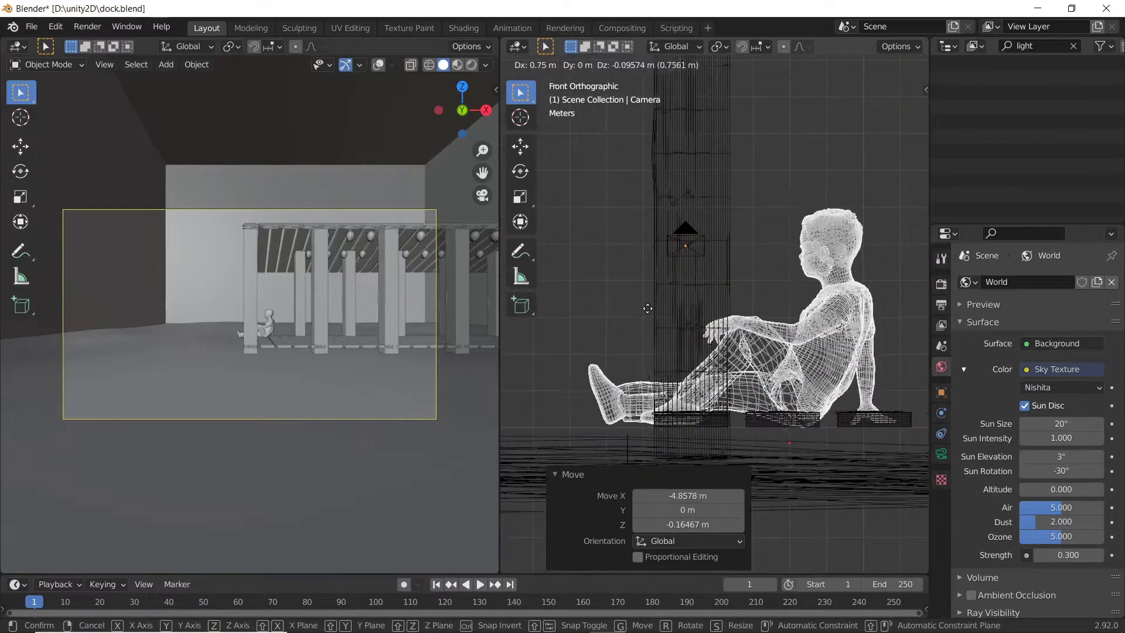
left_click(627, 176)
key("s")
key("z")
key("g")
key("z")
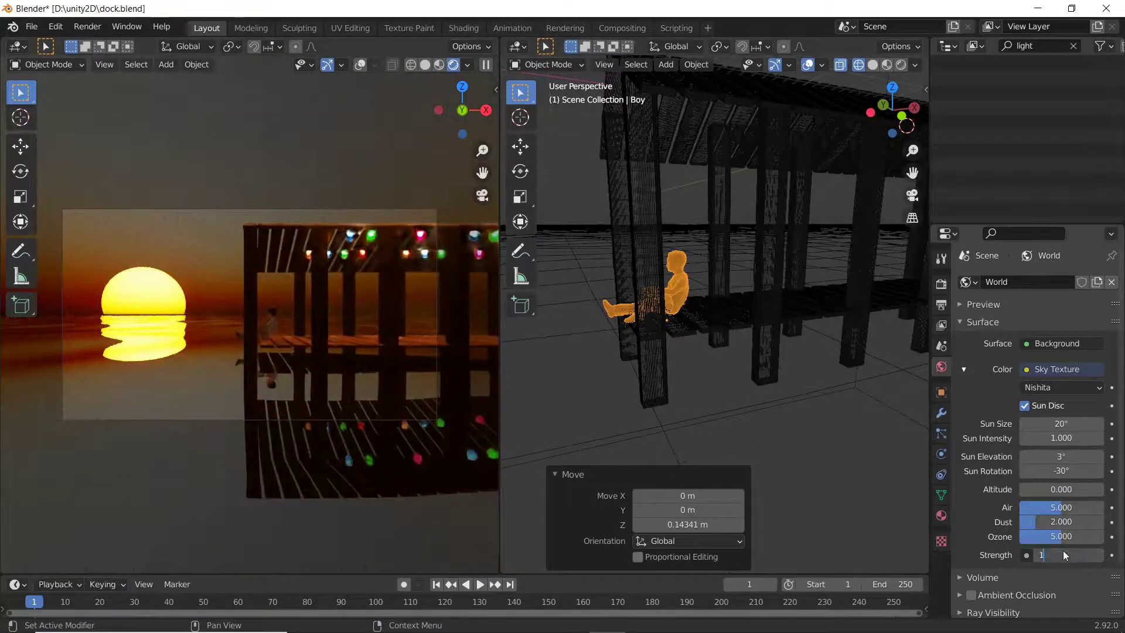
left_click(1062, 554)
type("1")
- Confirm Strength 1.000, then undo the earlier brightness changes
key("Return")
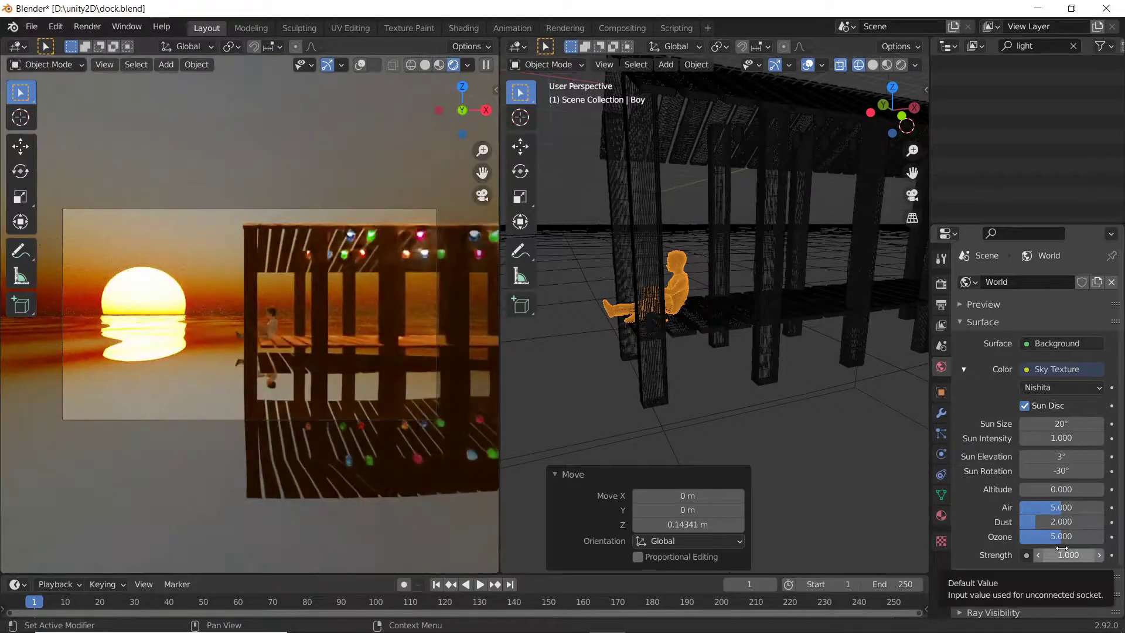
key("ctrl+z")
key("ctrl+z")
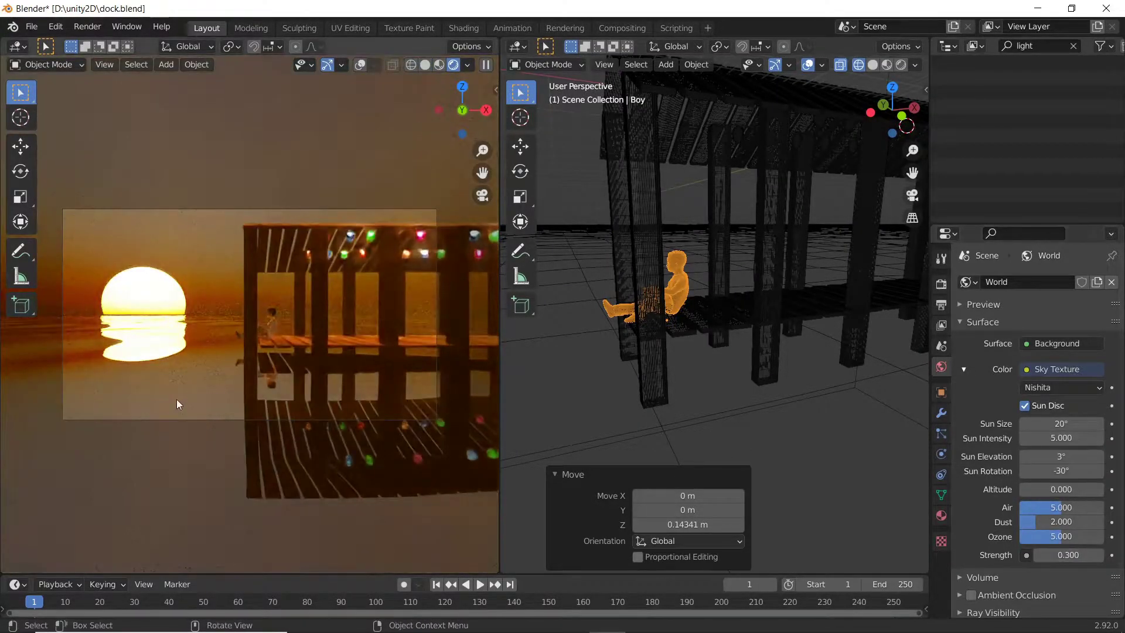
key("z")
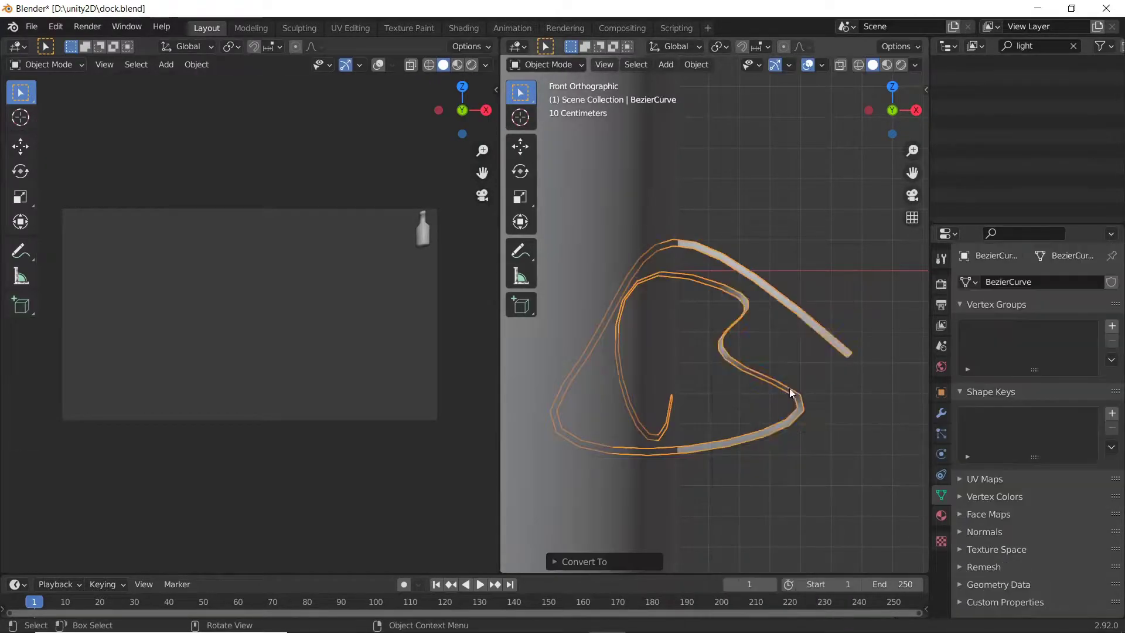
- Orbit to view the curve ring in perspective
mouse_move(594, 354)
middle_mouse_down()
mouse_move(734, 346)
mouse_move(637, 410)
middle_mouse_up()
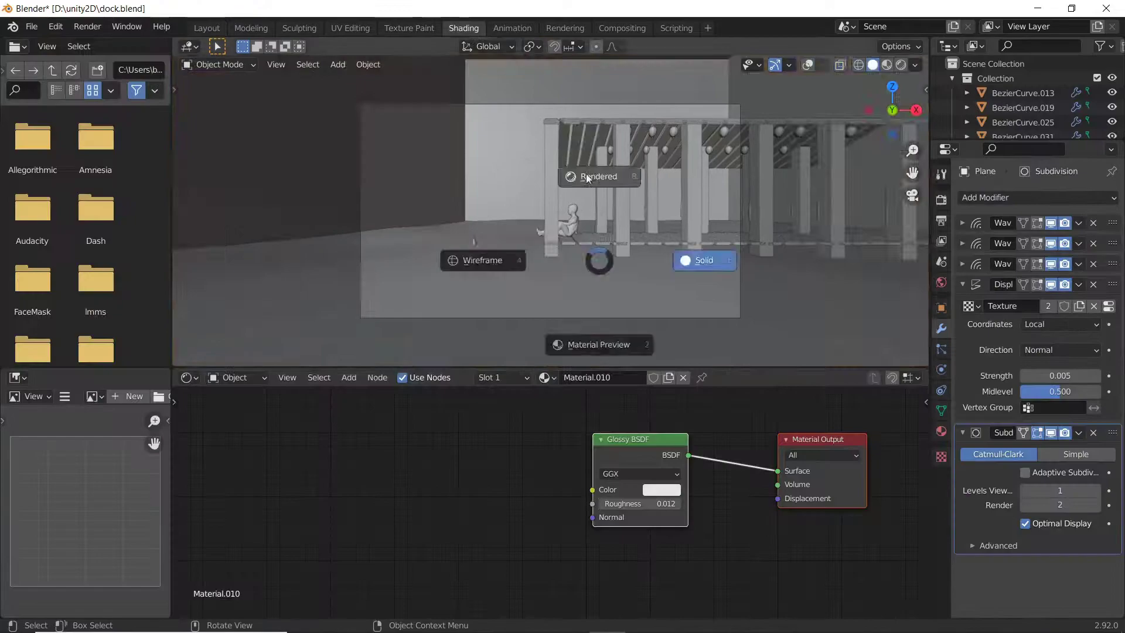
- Feed a Magic Texture into the Glossy colour via a Hue Saturation Value node at saturation 0
left_click(482, 416)
mouse_move(455, 473)
left_mouse_down()
mouse_move(585, 486)
mouse_move(509, 512)
left_mouse_up()
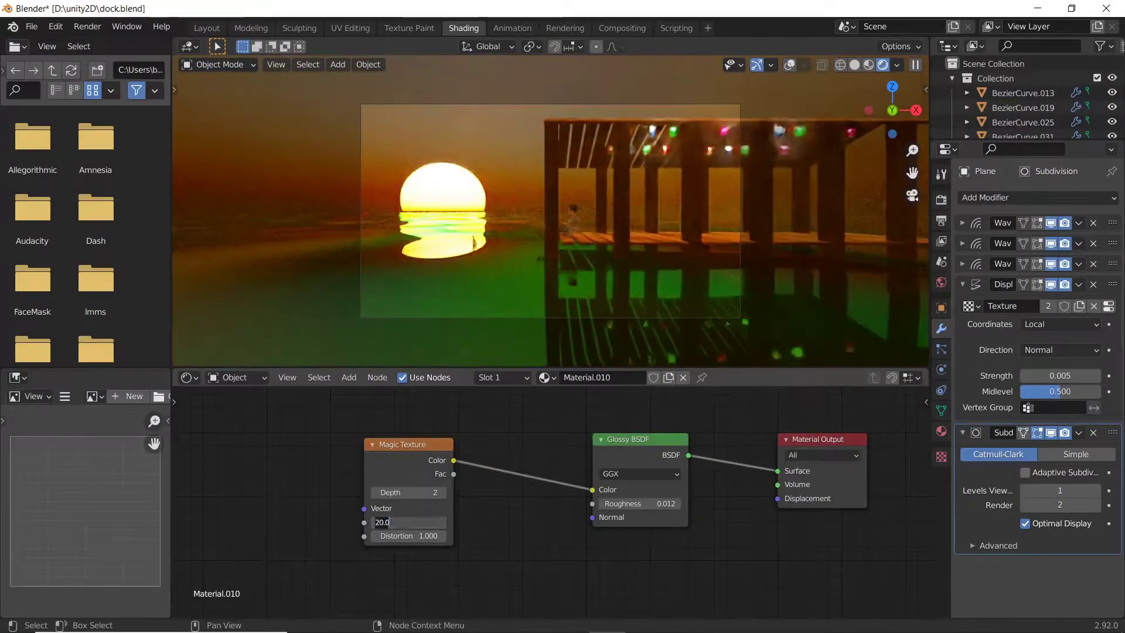
type("50.000")
key("shift+a")
left_click(462, 520)
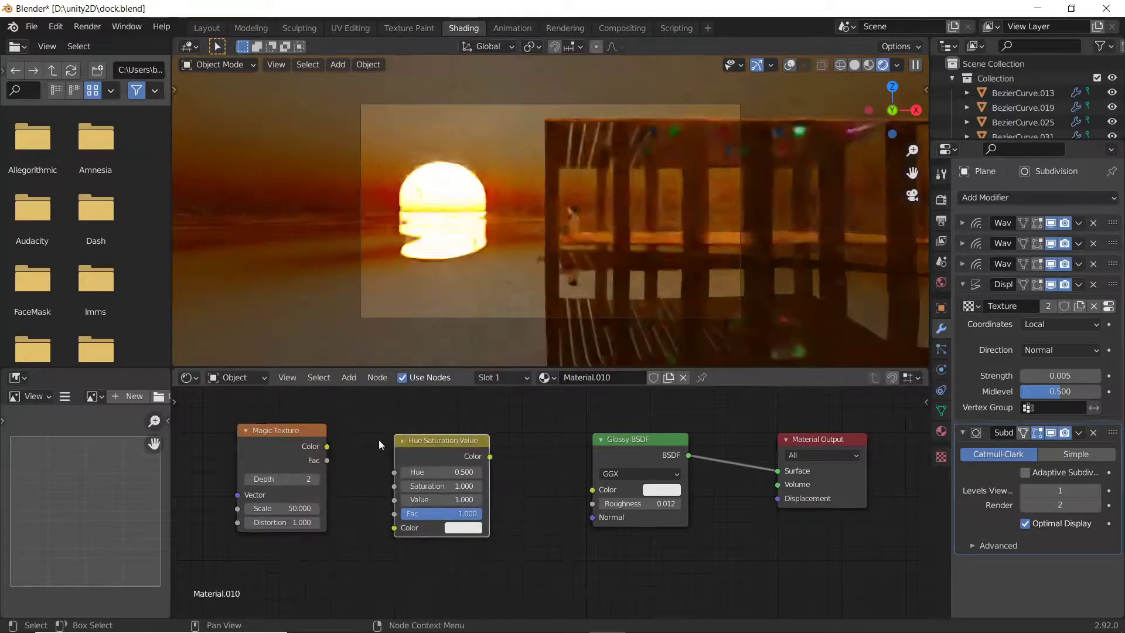
left_click_drag(463, 485, 394, 453)
- Set the Magic Texture depth to 3 and scale to 10
left_click(317, 479)
left_click(280, 509)
type("1")
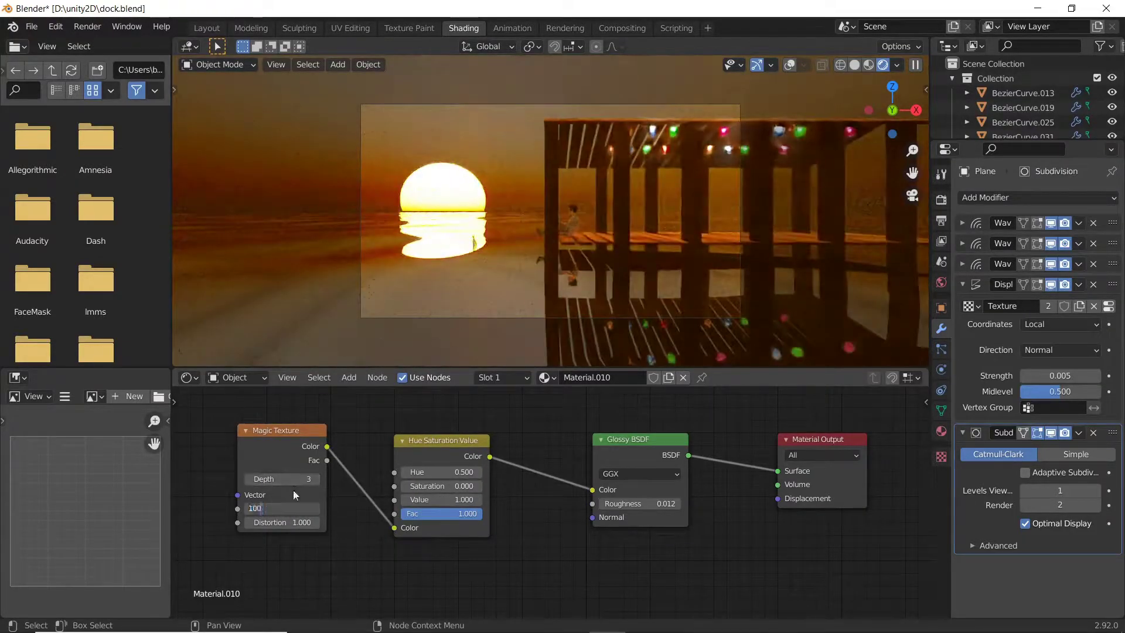
type("00")
key("Return")
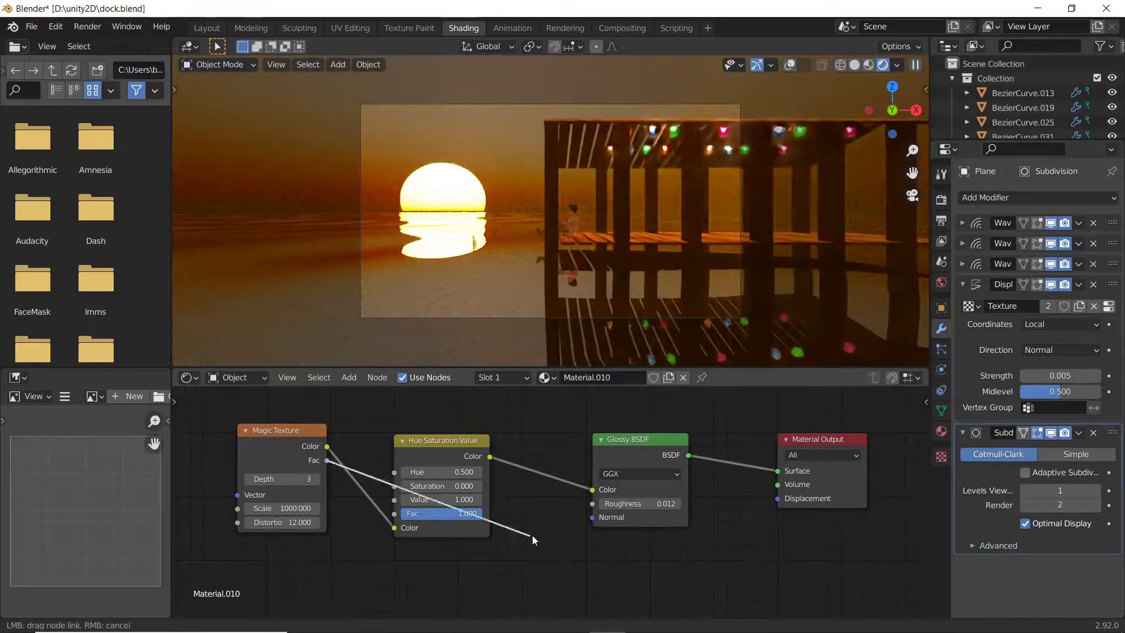
left_click_drag(532, 535, 541, 546)
key("ctrl+z")
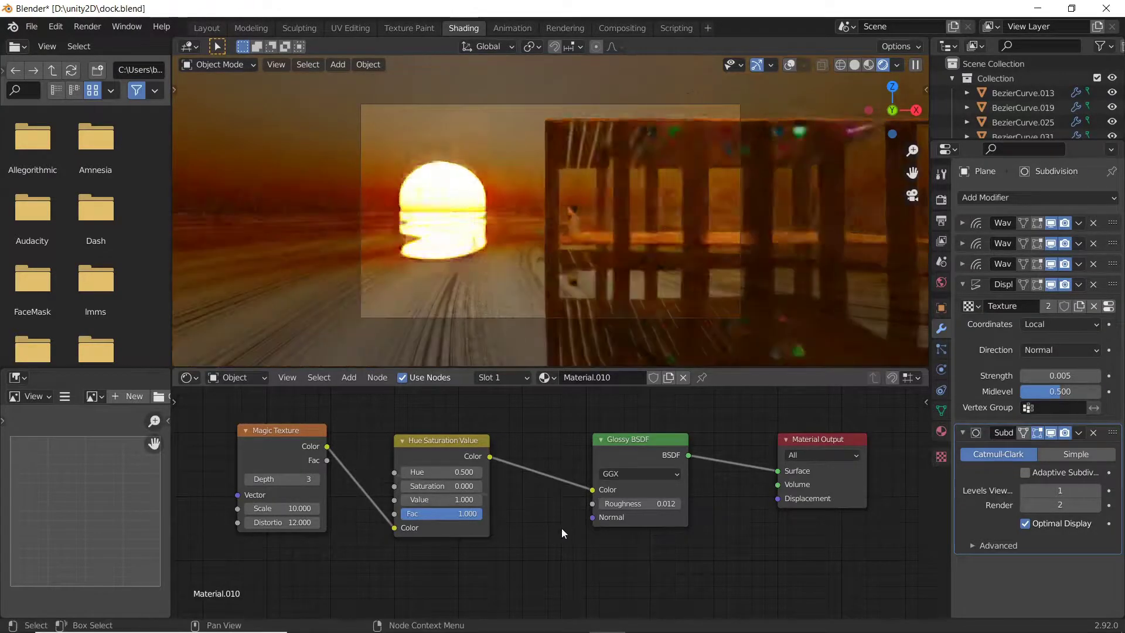
- Set the HSV value to 0.1 and the Magic Texture distortion to 5
double_click(440, 499)
type("0.1")
key("Return")
double_click(277, 523)
type("5")
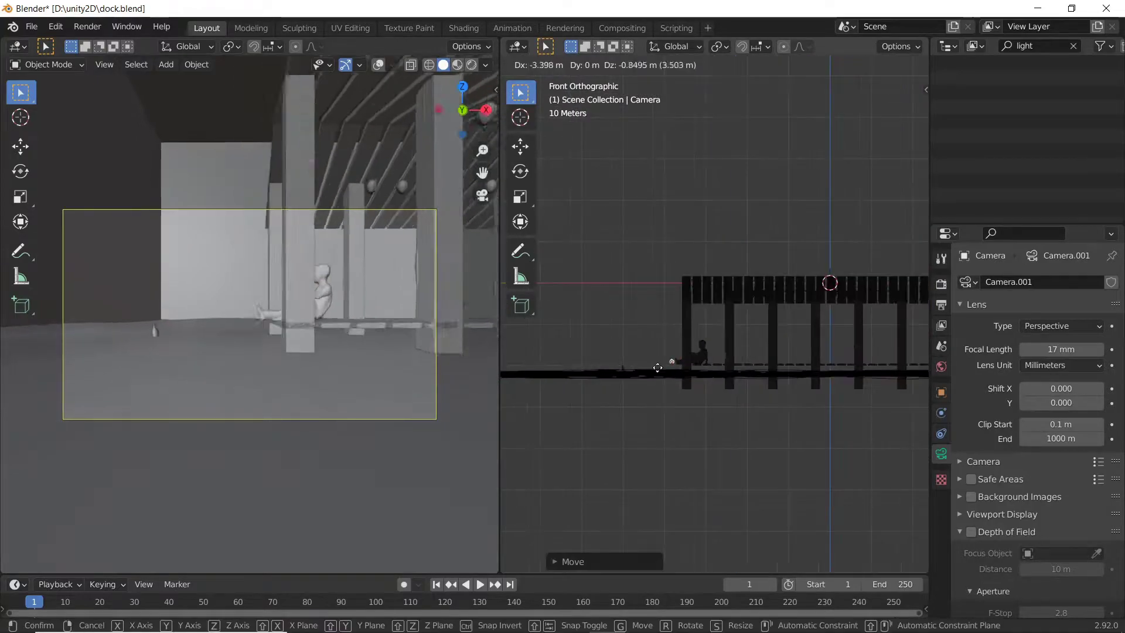
- In rendered top view, rotate and move the camera to reframe the sunset beside the pier
left_click(657, 367)
key("z")
key("KP_7")
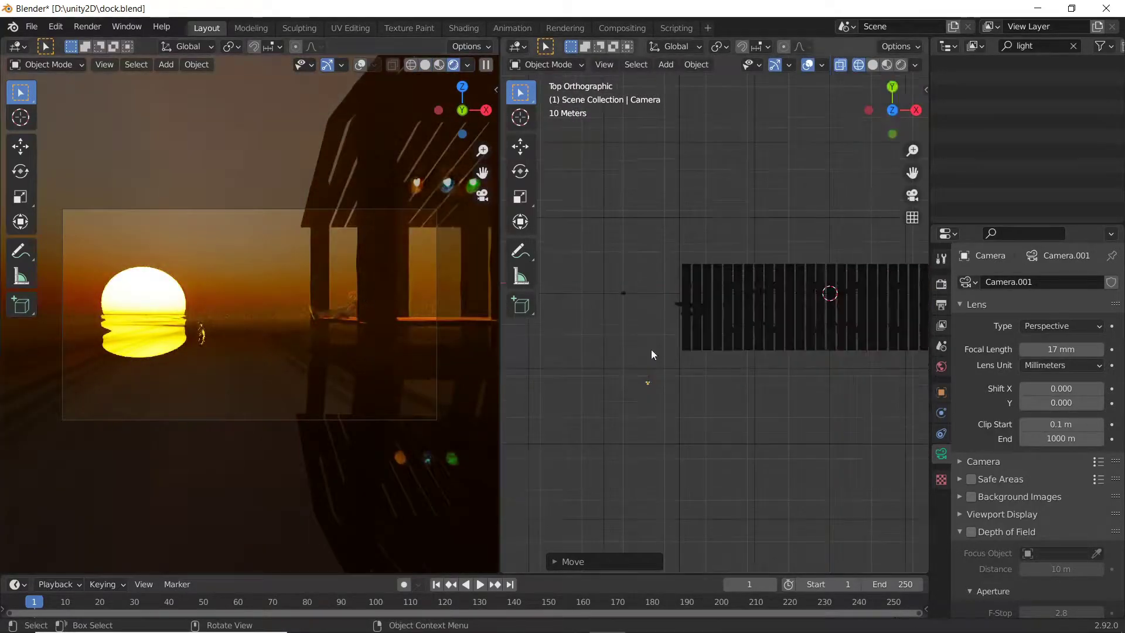
key("r")
key("Return")
key("g")
key("g")
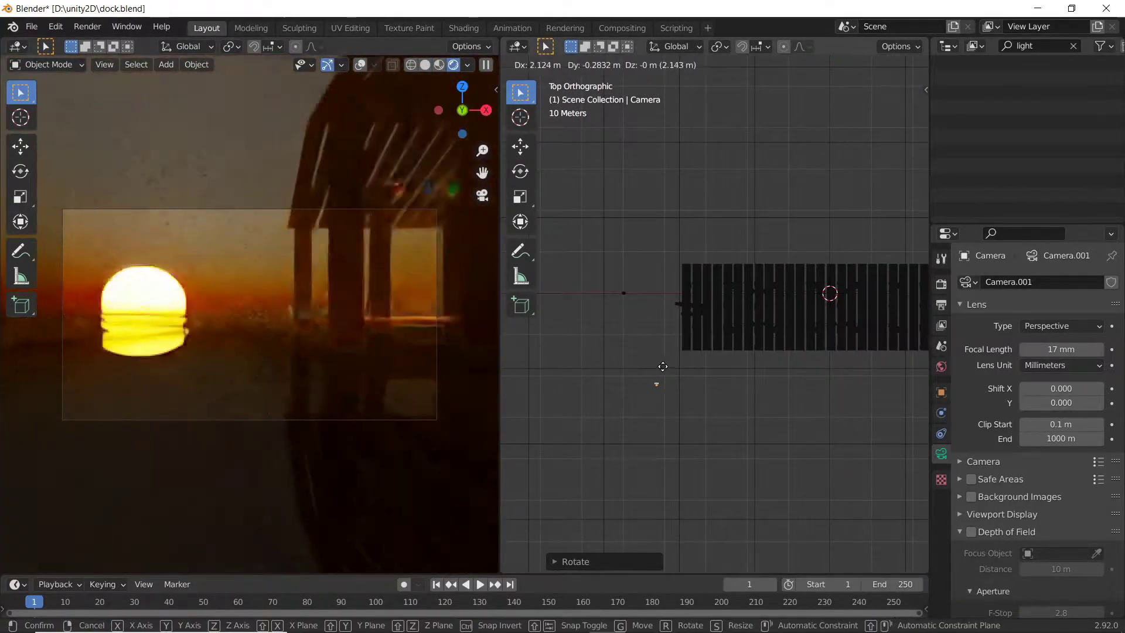
left_click(623, 351)
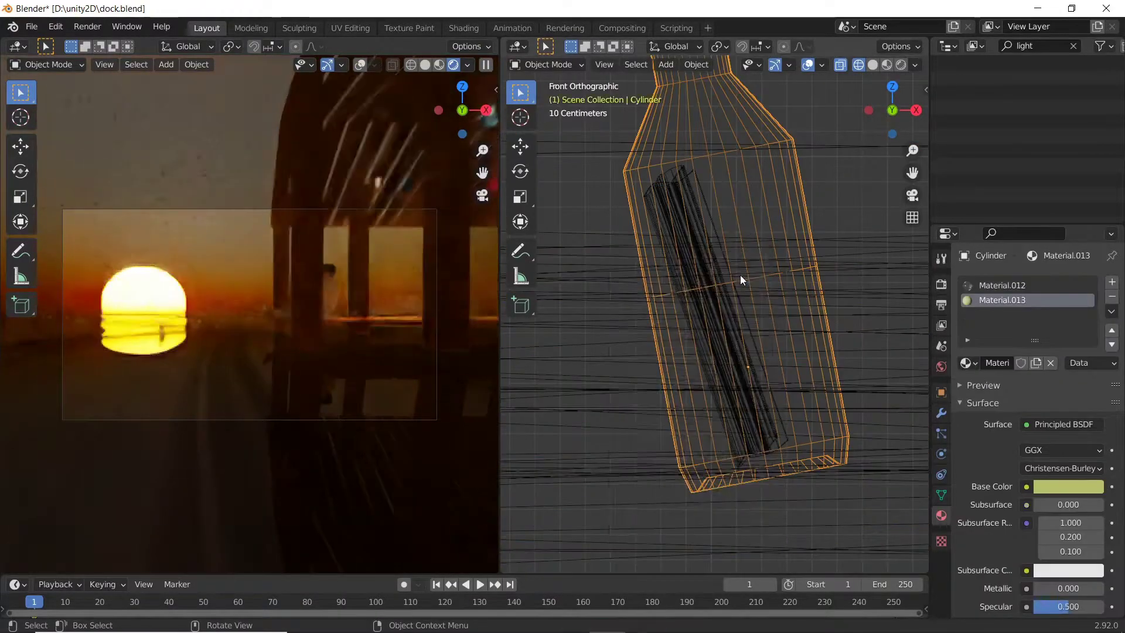
left_click_drag(235, 574, 235, 463)
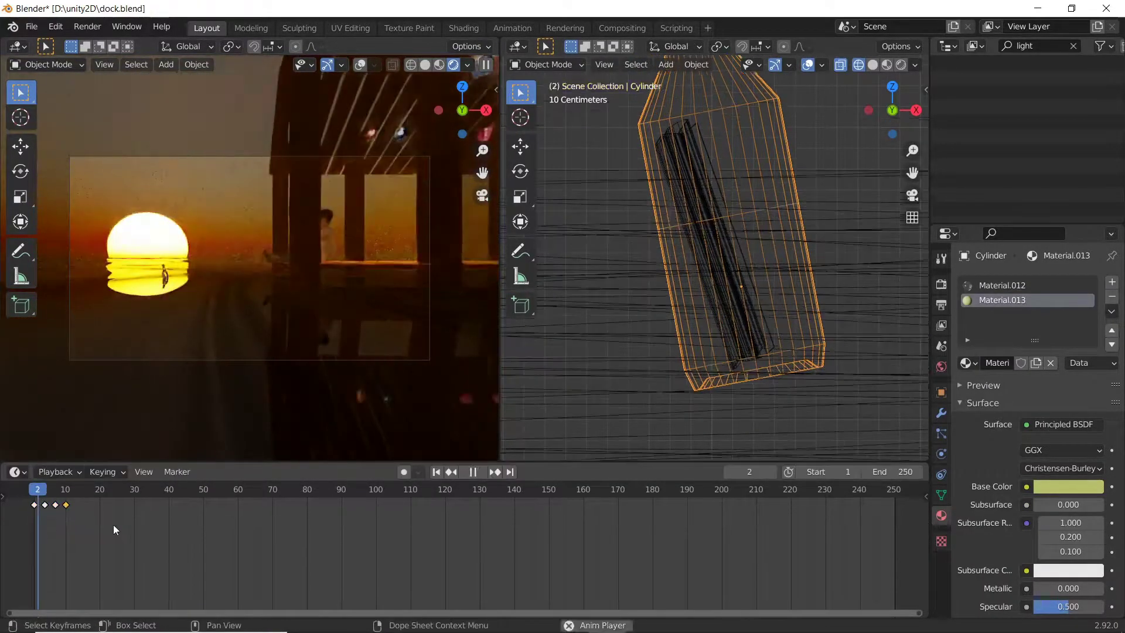
- Make the water plane a Dynamic Paint canvas with surface type Waves
left_click(849, 322)
left_click(941, 412)
left_click(941, 454)
left_click(1001, 492)
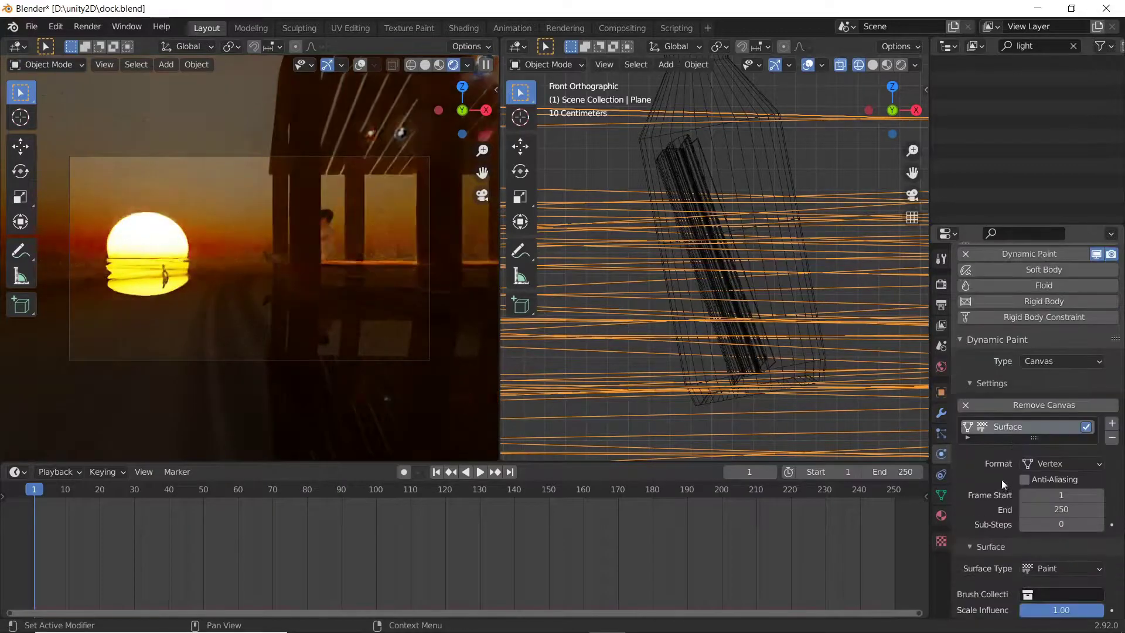
scroll(1001, 479, "down", 5)
scroll(969, 535, "down", 2)
left_click(970, 487)
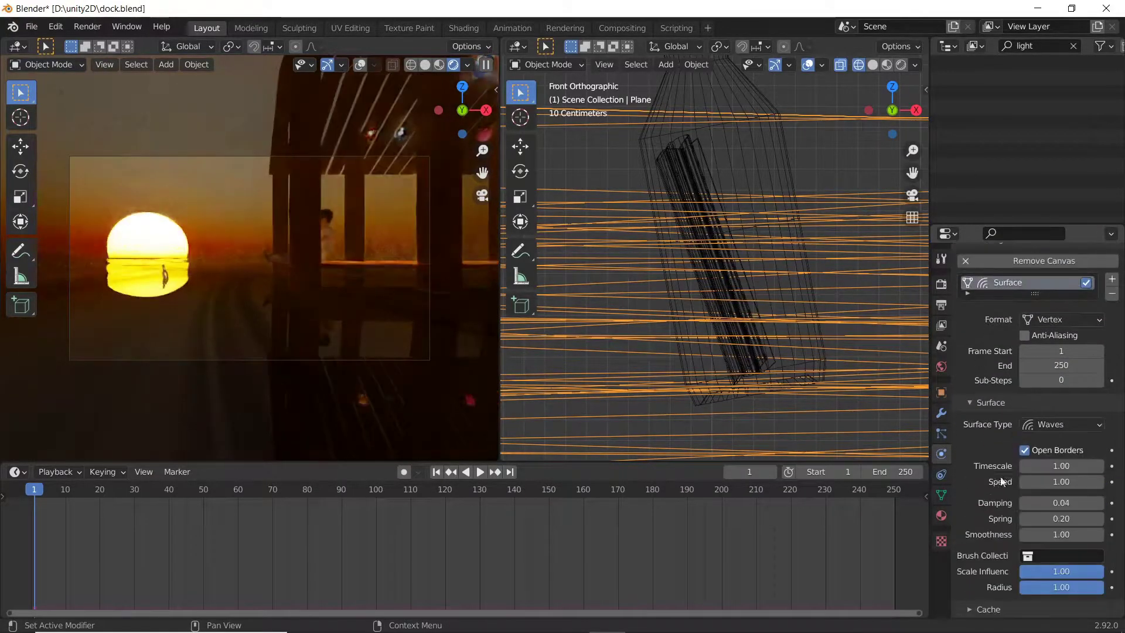
- Make the bottle a Dynamic Paint brush, then try cube collision physics and undo it
left_click(425, 64)
left_click(829, 363)
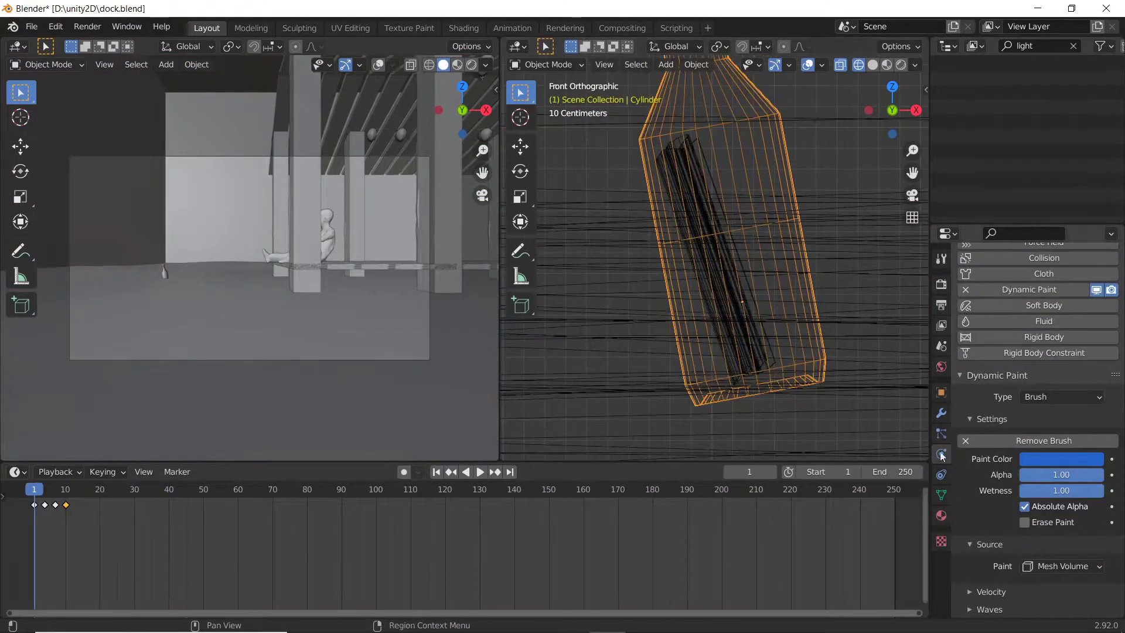
key("ctrl+z")
key("ctrl+z")
key("ctrl+z")
key("ctrl+z")
left_click(1043, 282)
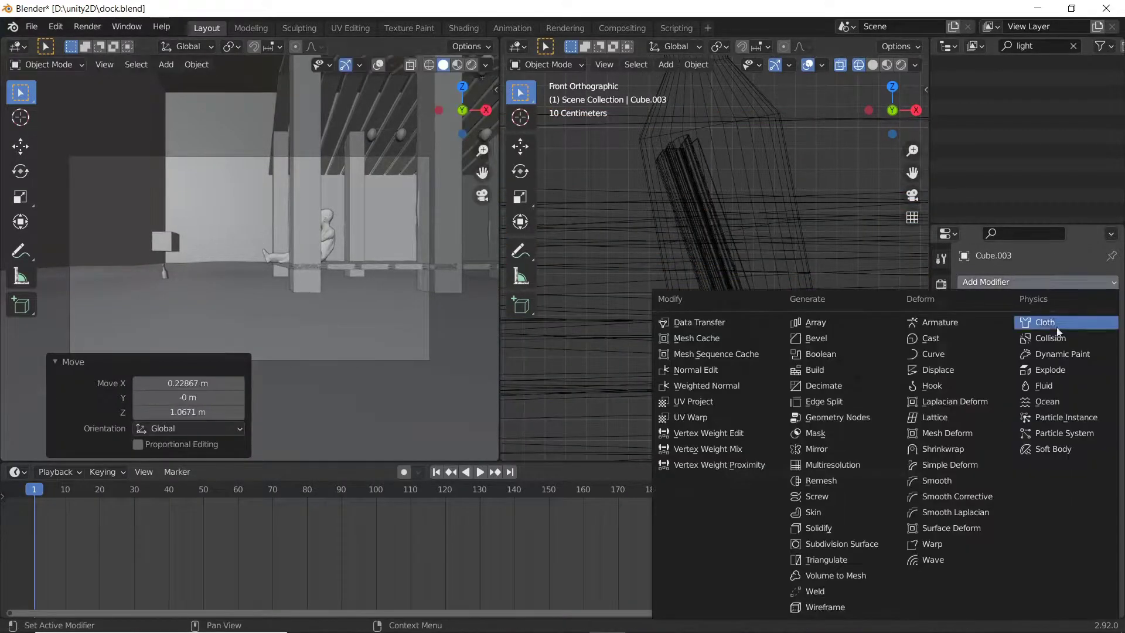
left_click(1061, 339)
key("ctrl+z")
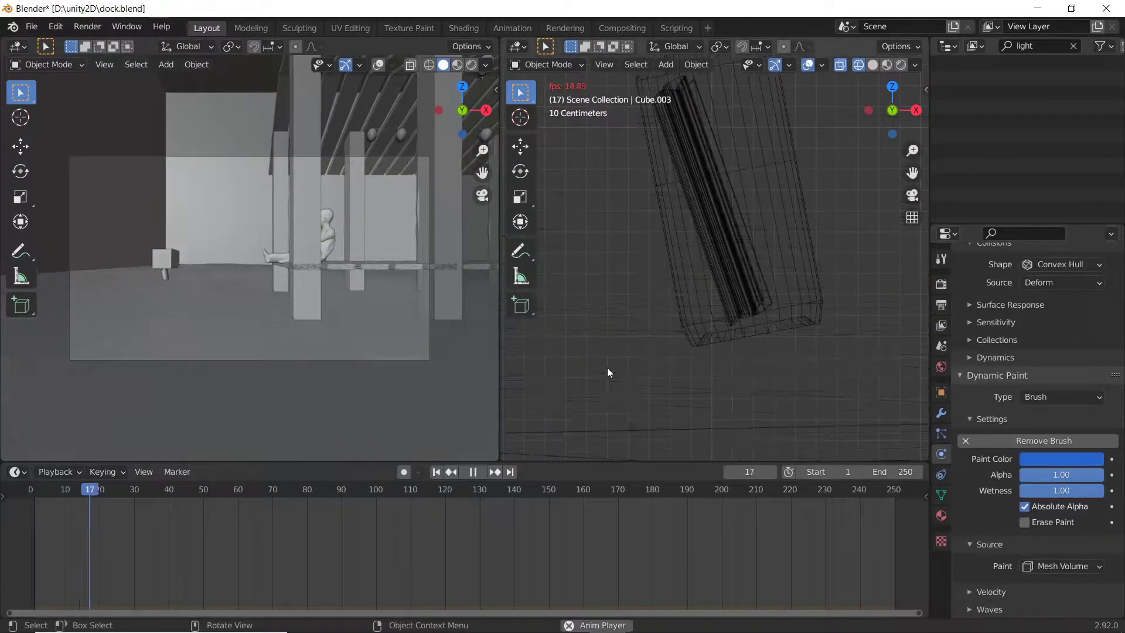
key("ctrl+z")
key("ctrl+z")
key("ctrl+z")
key("ctrl+z")
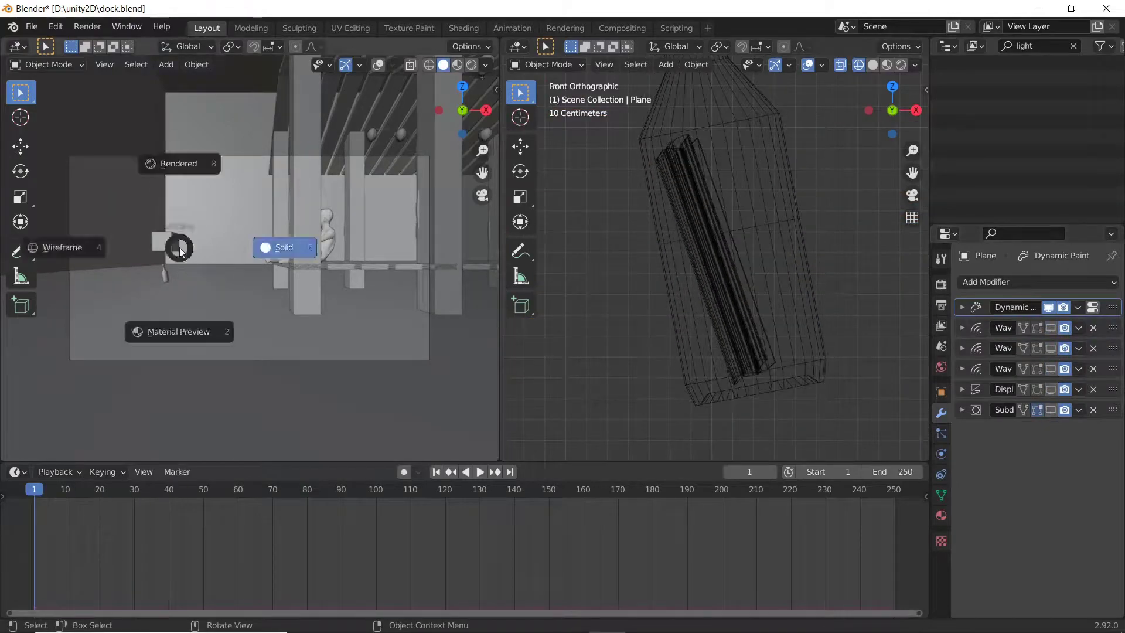
key("ctrl+z")
- Undo and redo through recent scene changes to restore the wanted state
key("ctrl+z")
key("ctrl+z")
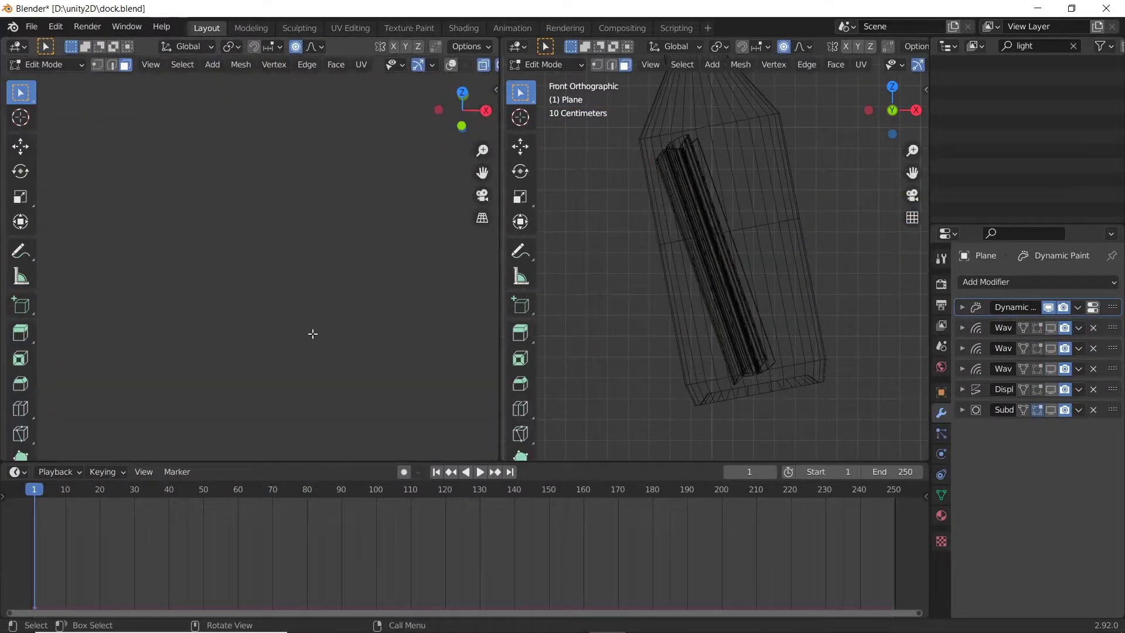
key("ctrl+z")
key("ctrl+z")
key("ctrl+z")
key("ctrl+z")
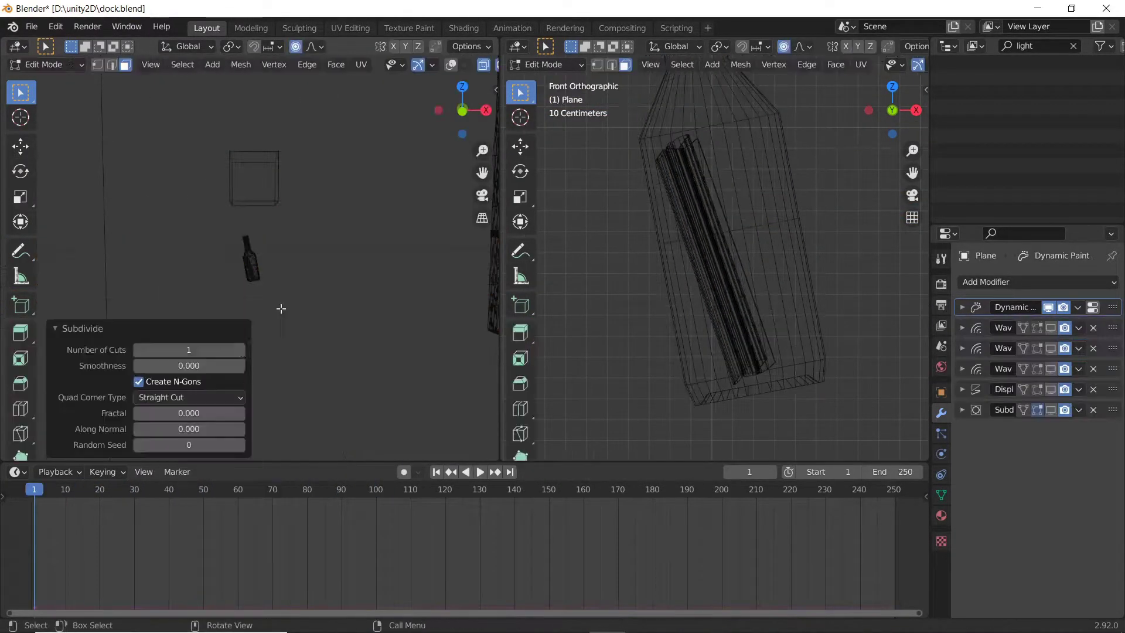
key("ctrl+shift+z")
key("ctrl+shift+z")
key("ctrl+shift+z")
key("ctrl+shift+z")
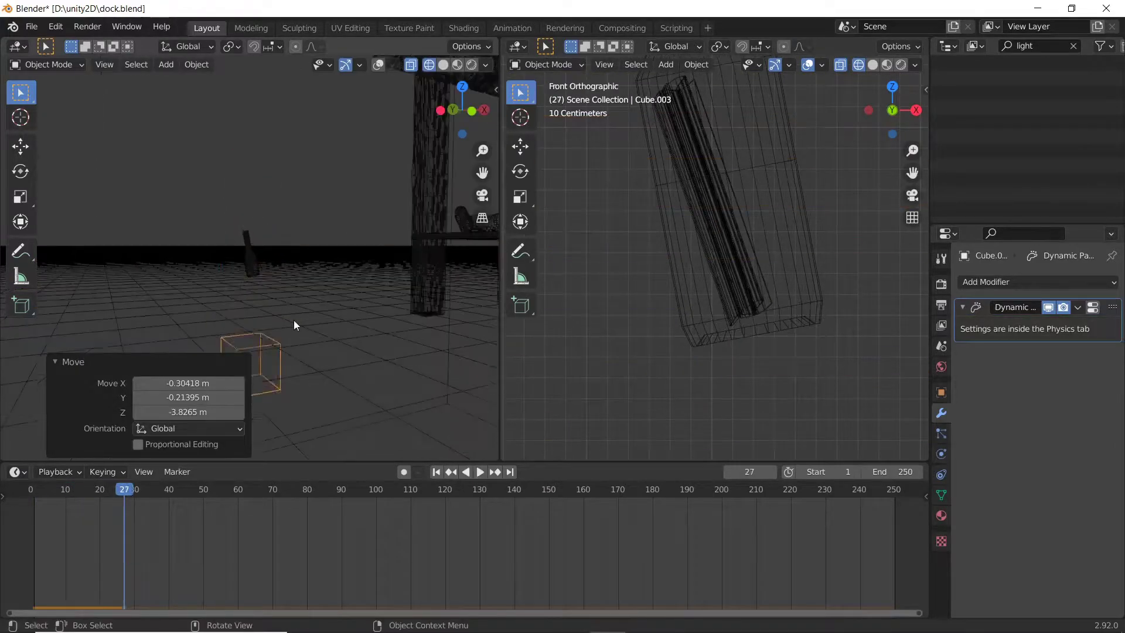
key("ctrl+shift+z")
key("ctrl+shift+z")
key("ctrl+shift+z")
key("ctrl+shift+z")
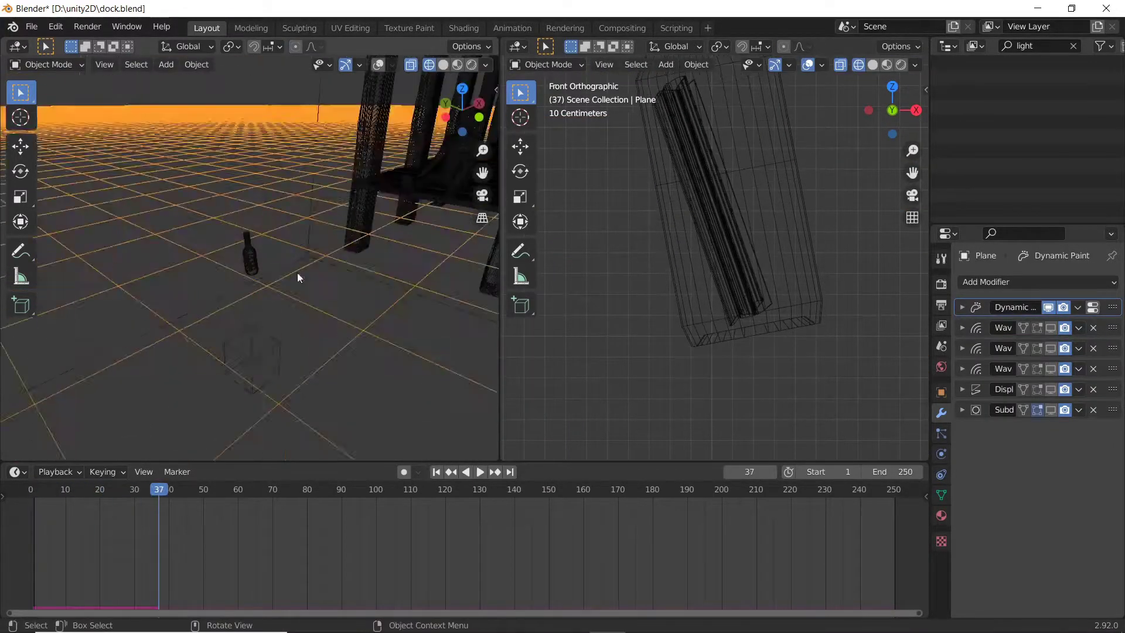
key("ctrl+z")
- Apply the water plane's Subdivision modifier and move the small cube out of the shot
left_click(941, 453)
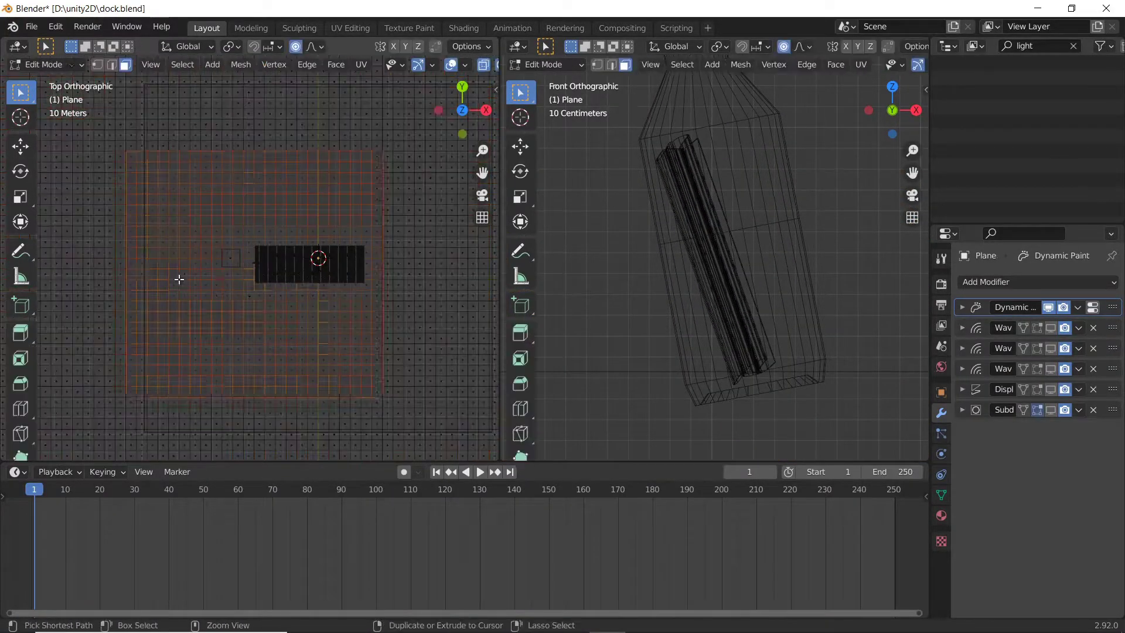
left_click(1073, 423)
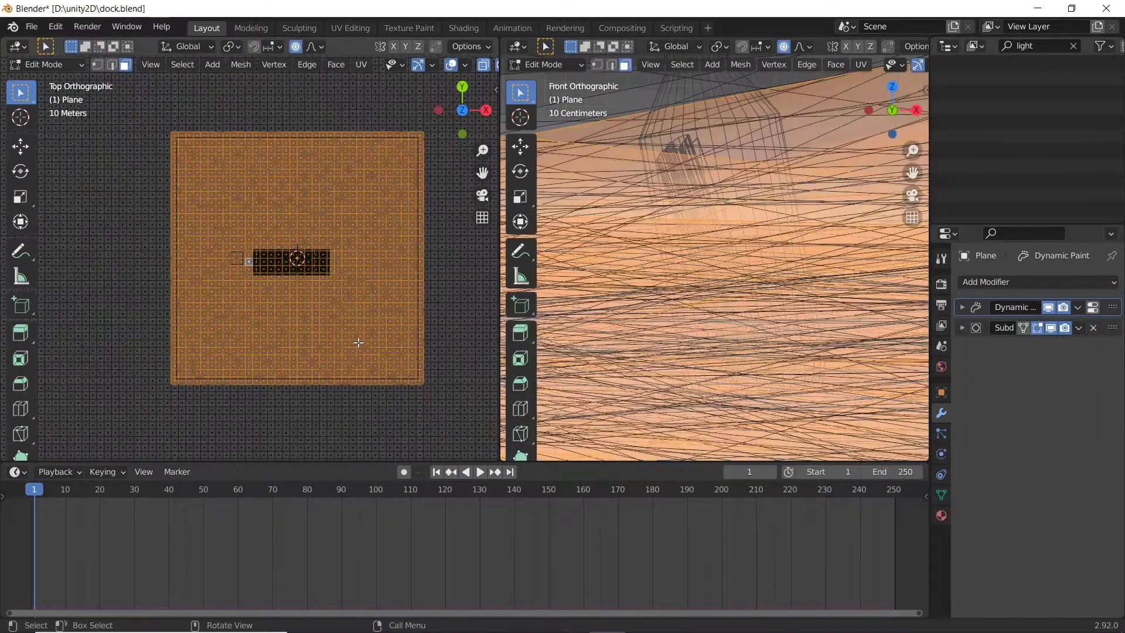
right_click(339, 330)
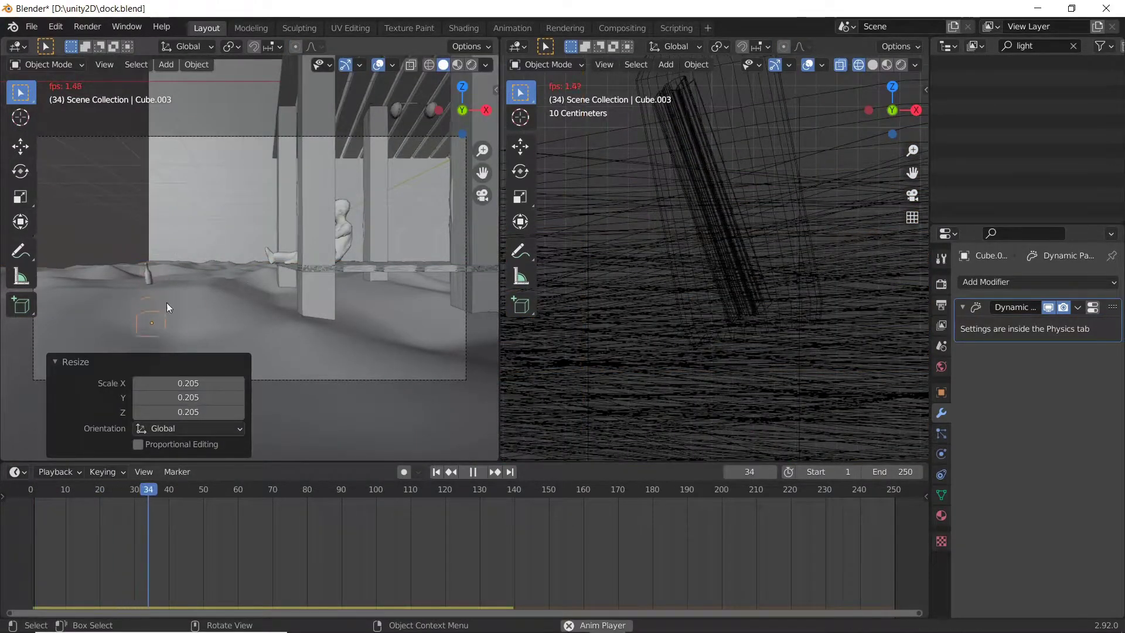
key("g")
left_click(252, 314)
key("space")
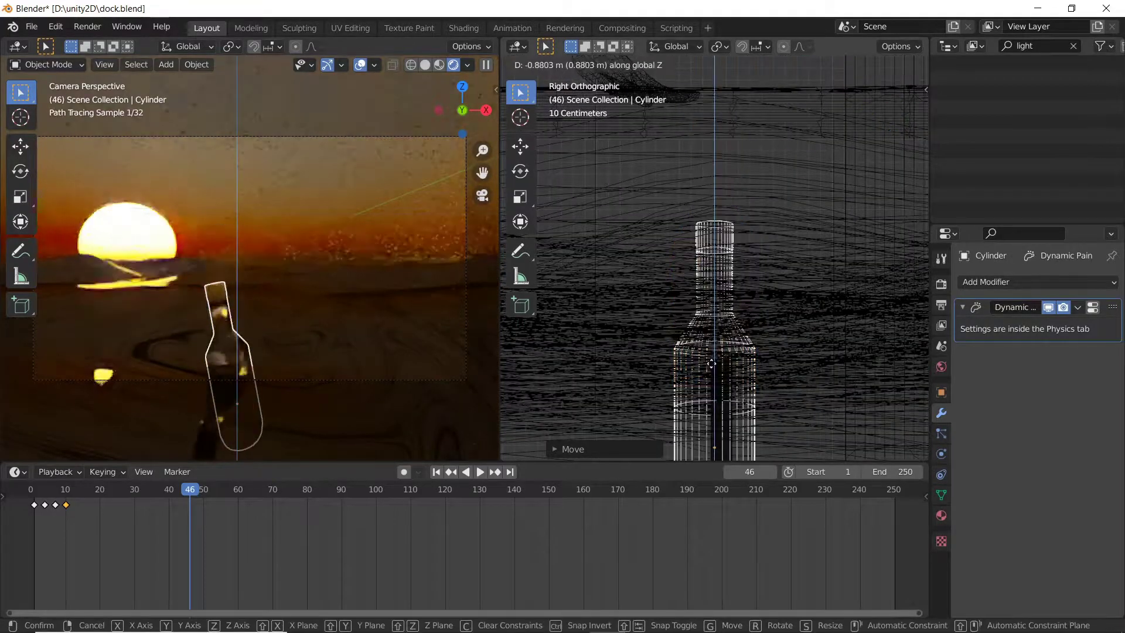
- Confirm the bottle's vertical move, delete the extra plane, and lower the camera toward the water
left_click(711, 339)
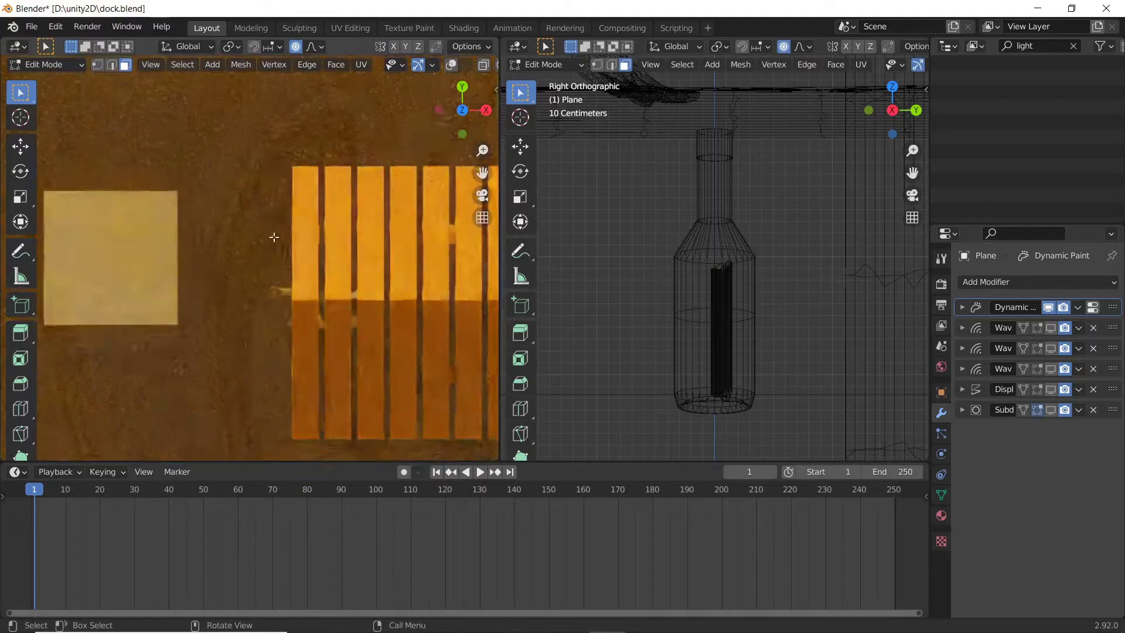
key("Tab")
key("Delete")
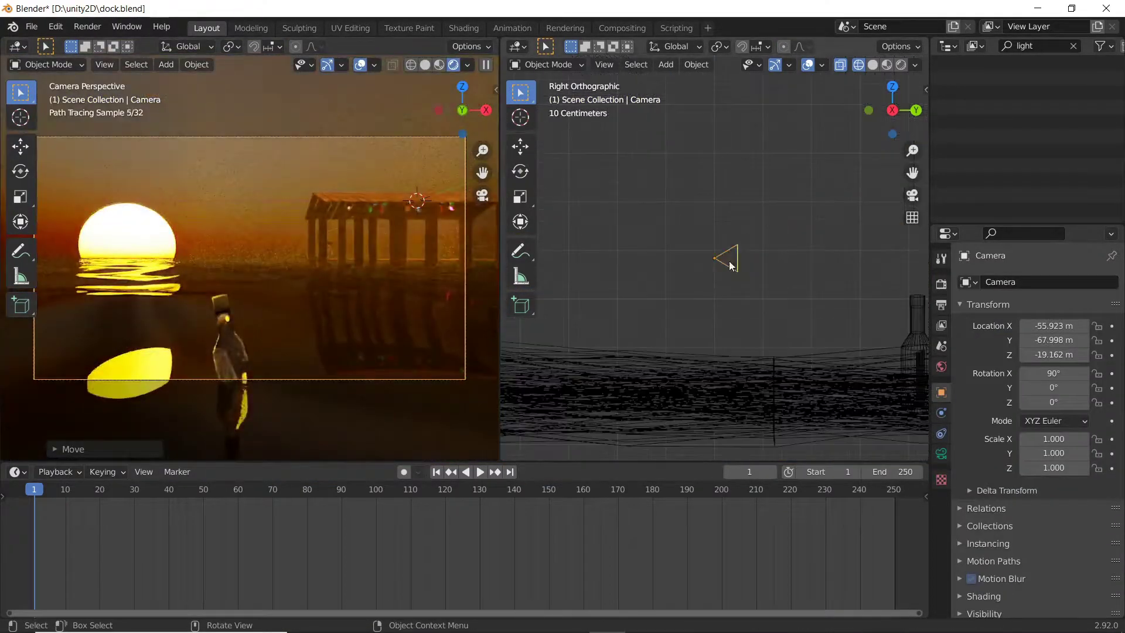
left_click_drag(730, 266, 726, 312)
left_click(719, 331)
- Rotate the camera toward the bottle in top view and turn the sky sun from -30° to -20°
key("KP_7")
key("r")
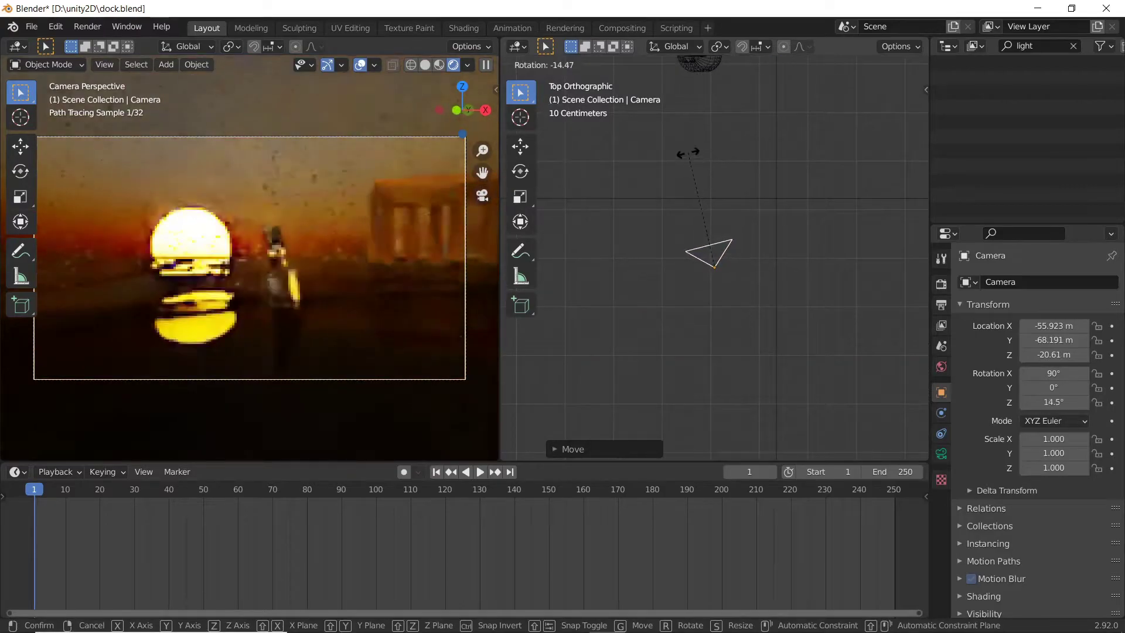
left_click(942, 367)
left_click_drag(1049, 471, 1059, 471)
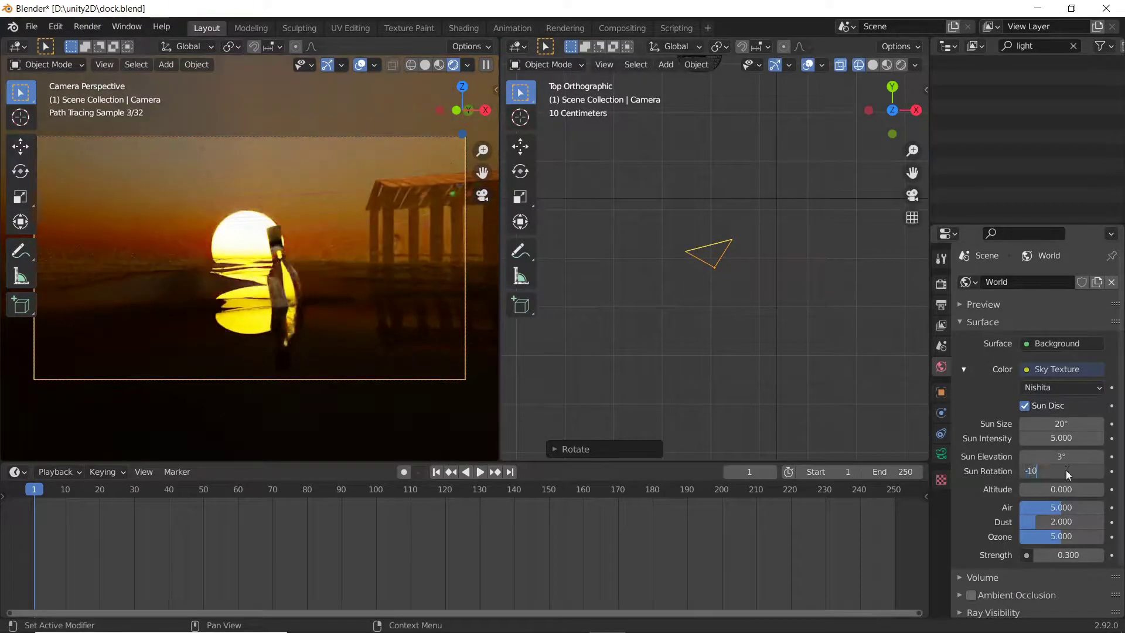
- Review the render Film settings and set the sky background strength to 0.300
key("ctrl+z")
left_click(942, 283)
scroll(962, 410, "down", 5)
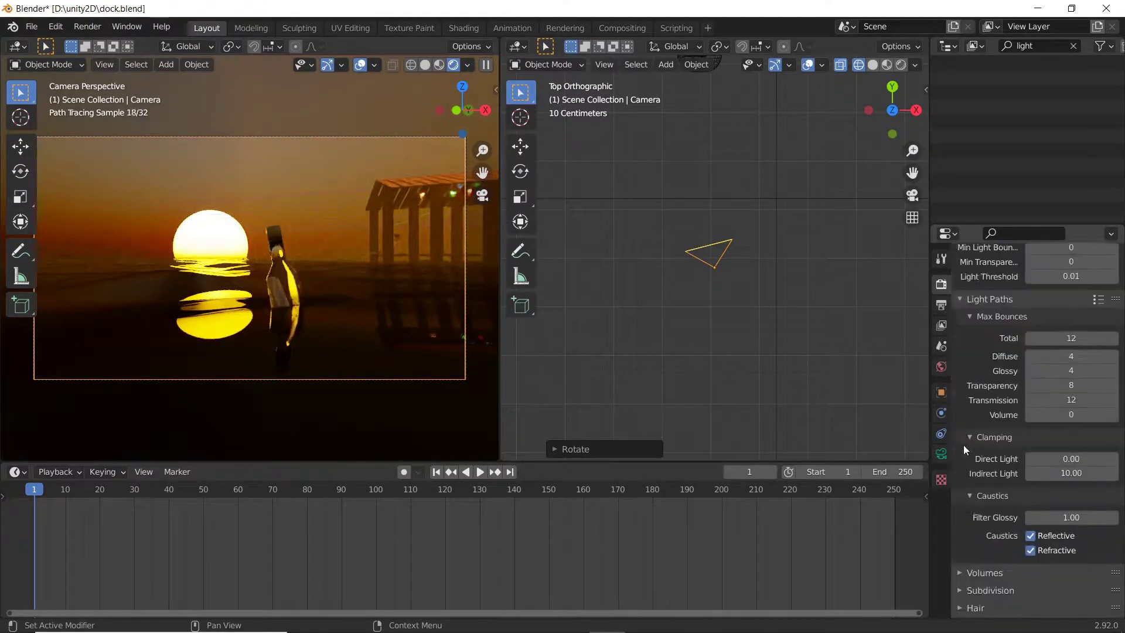
scroll(962, 442, "down", 3)
scroll(961, 442, "down", 3)
left_click(970, 445)
scroll(972, 450, "down", 2)
left_click(936, 372)
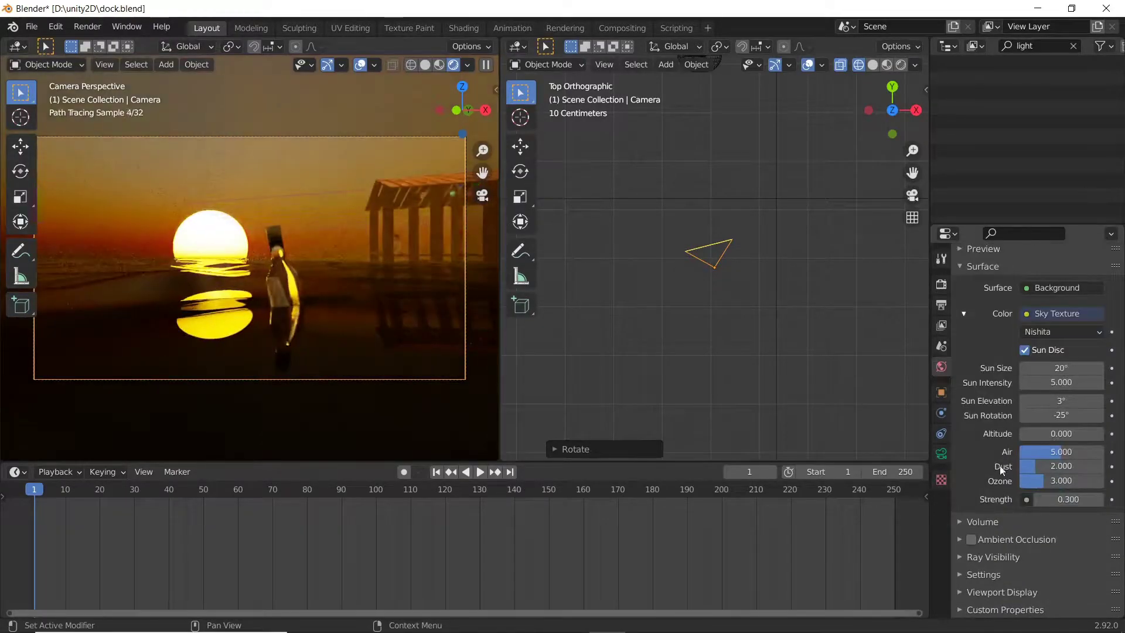
left_click(971, 539)
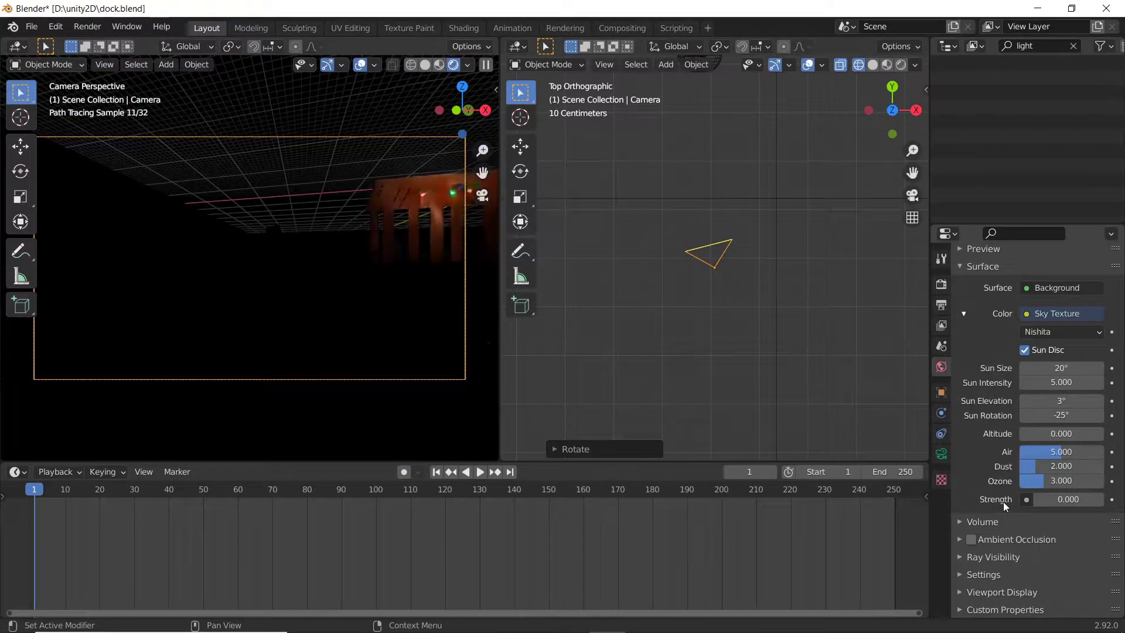
type("0.300")
key("Return")
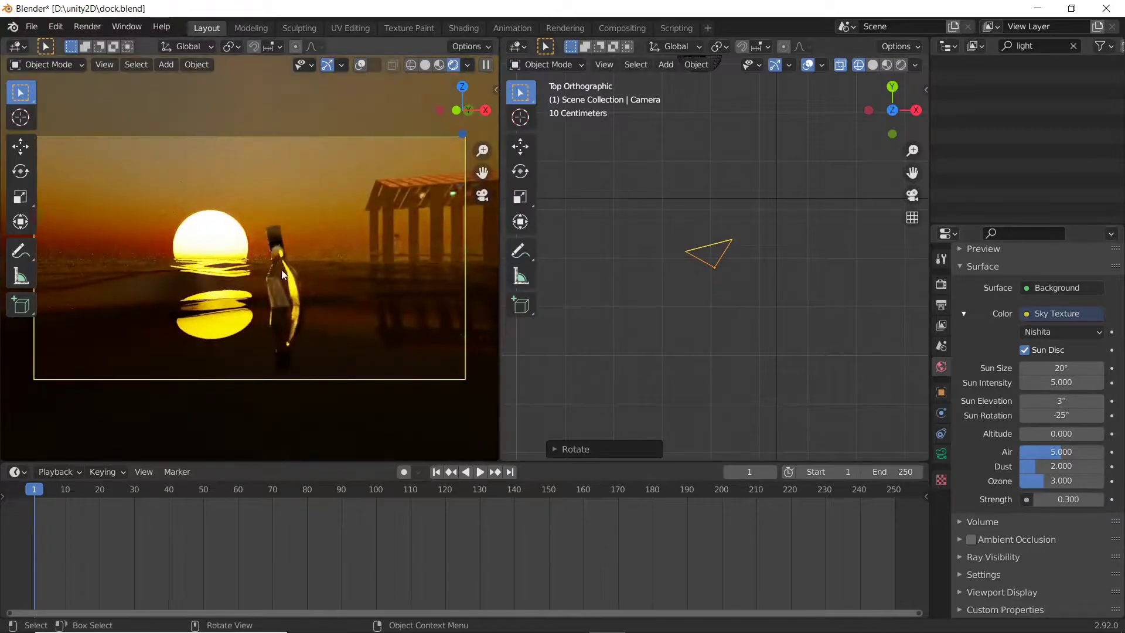
- Move the cylinder, then slightly squash the water plane along Z in side view
key("g")
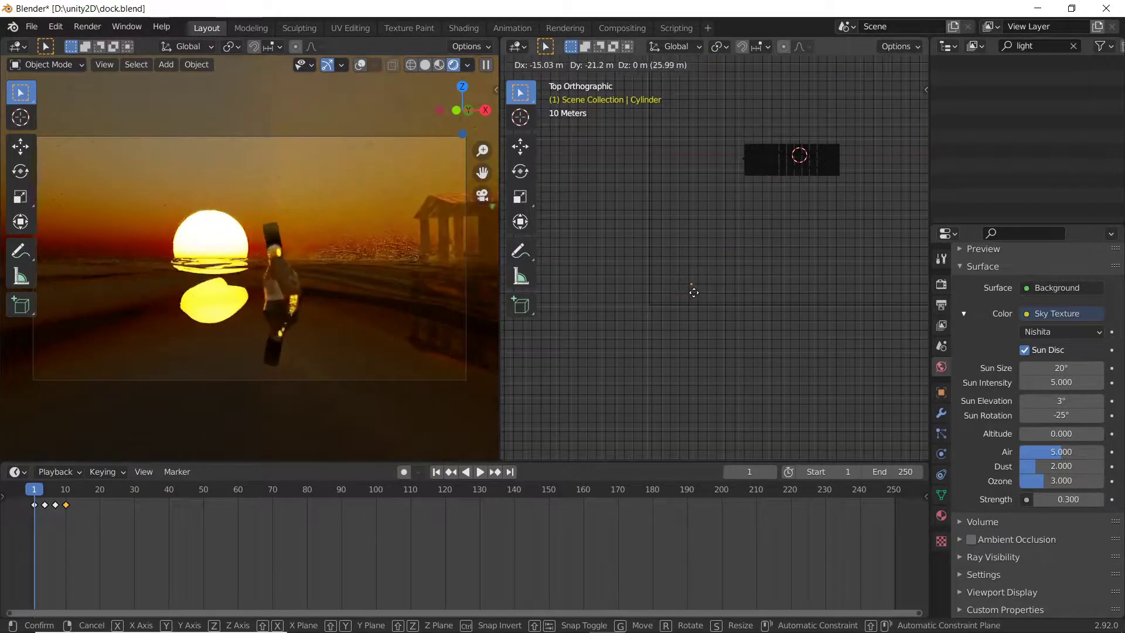
left_click(693, 292)
key("KP_3")
key("KP_Decimal")
left_click(705, 295)
left_click(672, 321)
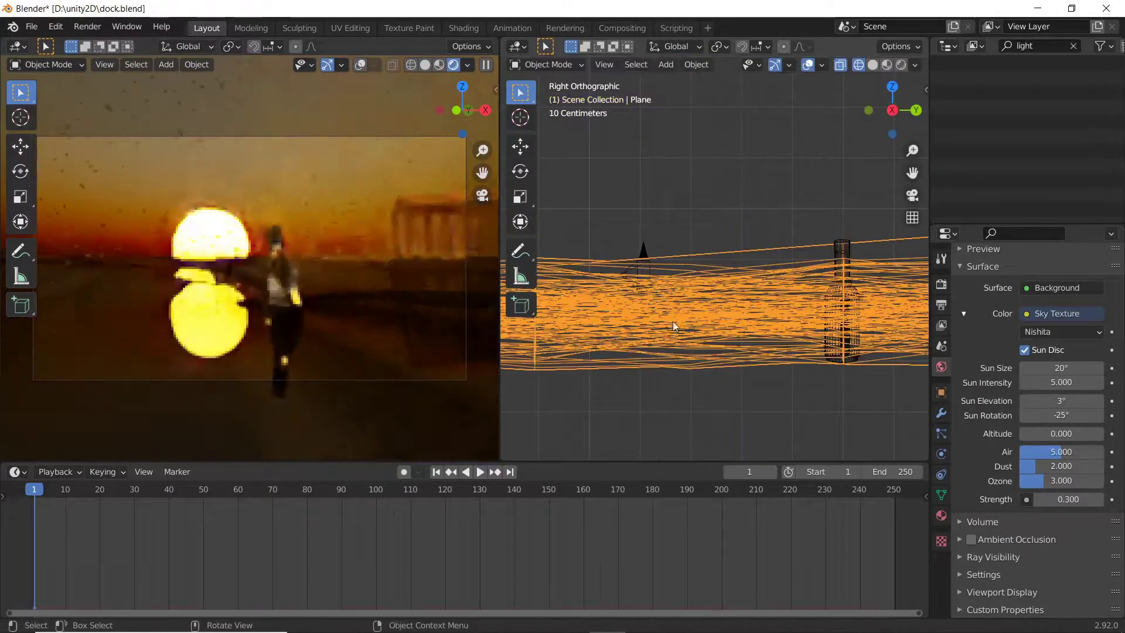
key("s")
key("z")
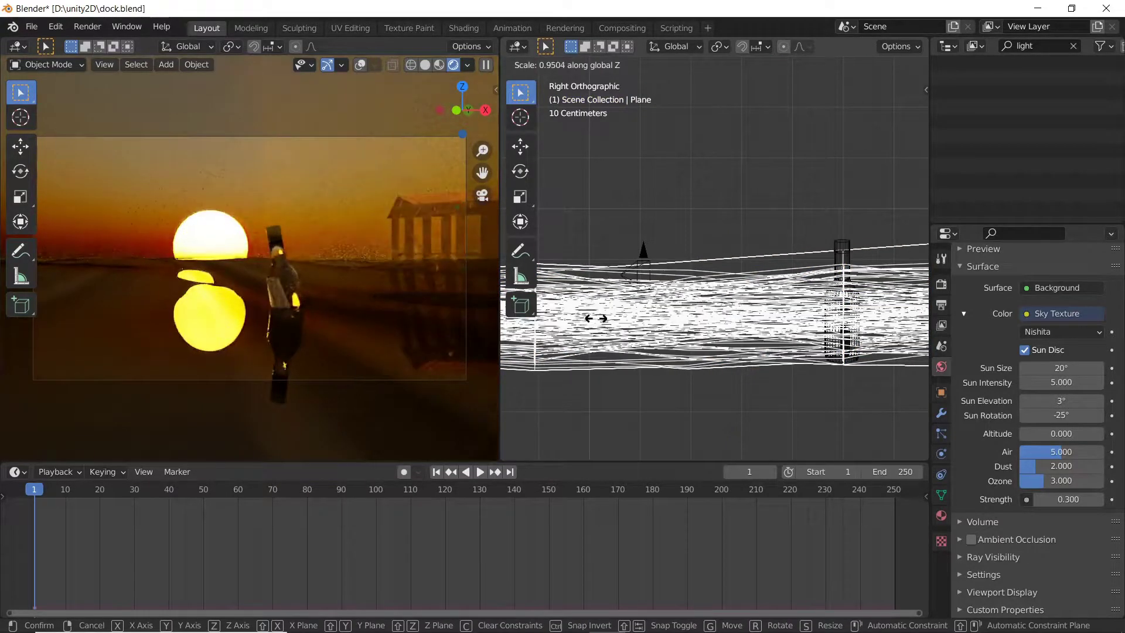
left_click(671, 342)
- Feed Hue/Saturation colour into Glossy roughness and enlarge the Magic Texture scale
left_click(464, 28)
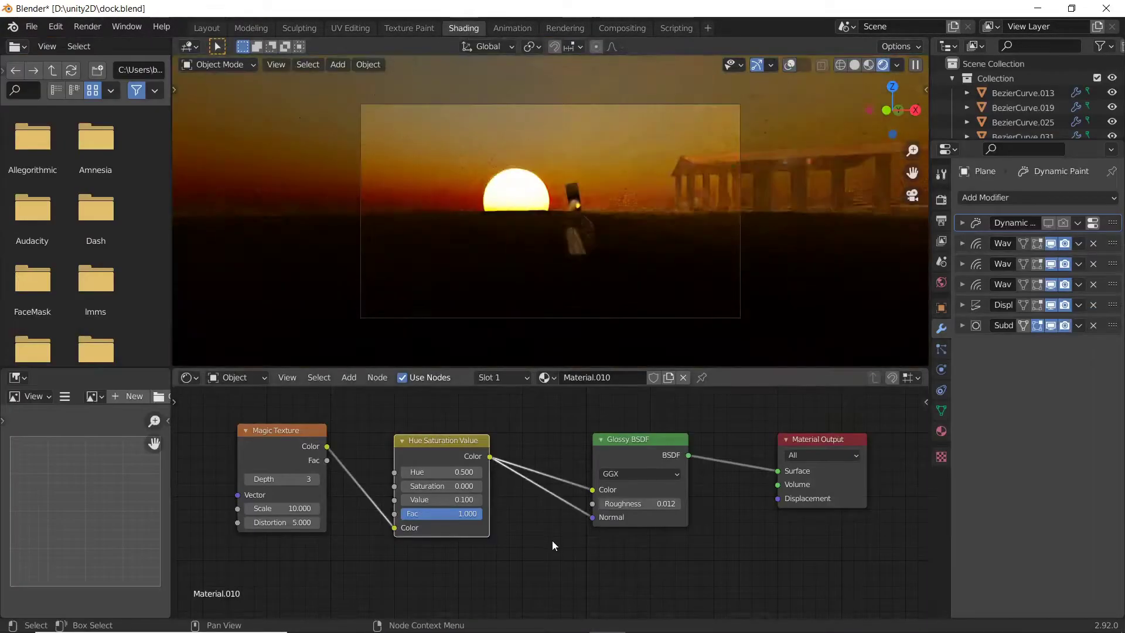
left_click_drag(458, 508, 463, 509)
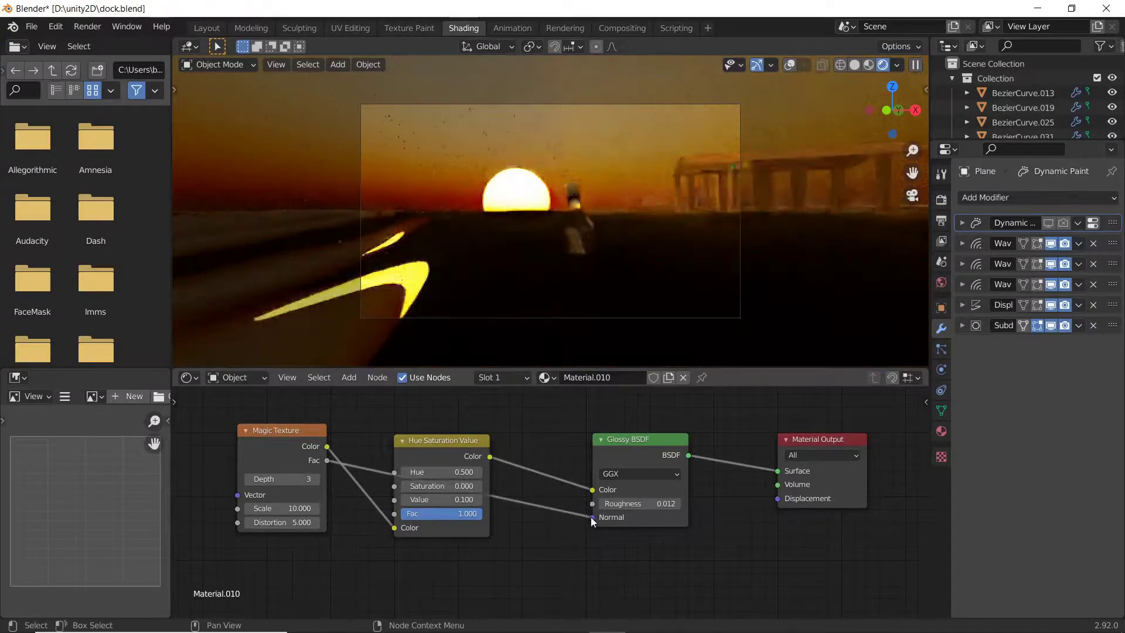
left_click_drag(490, 457, 593, 505)
left_click(281, 508)
type("100")
key("Return")
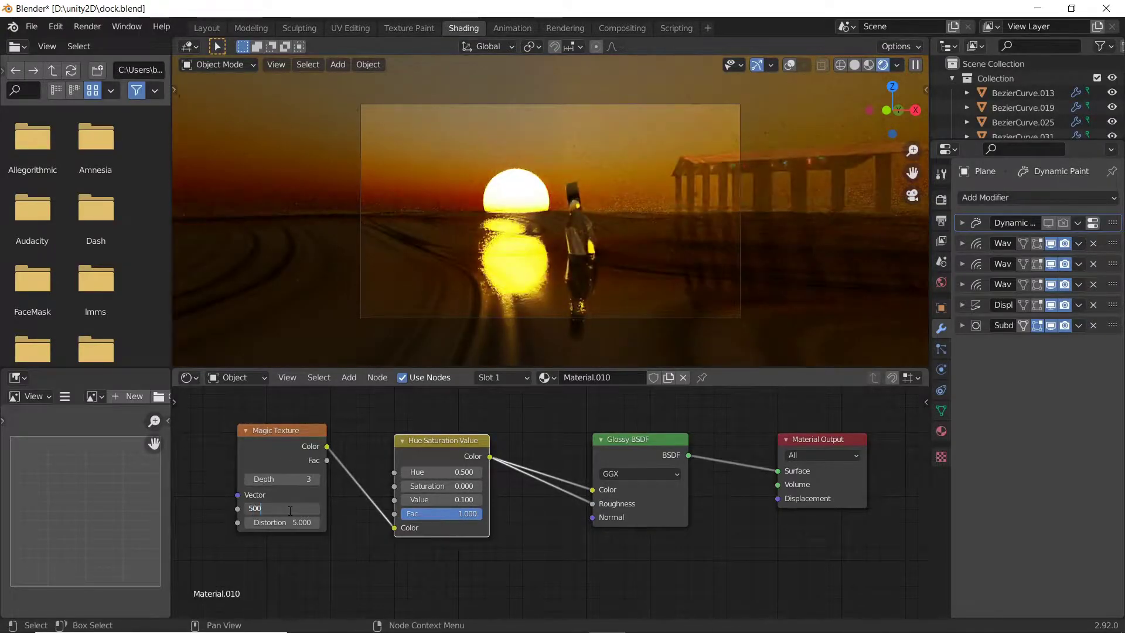
type("0")
key("Return")
- Add a Bump node and a Noise Texture, linking noise Fac to Bump Height
key("ctrl+alt+space")
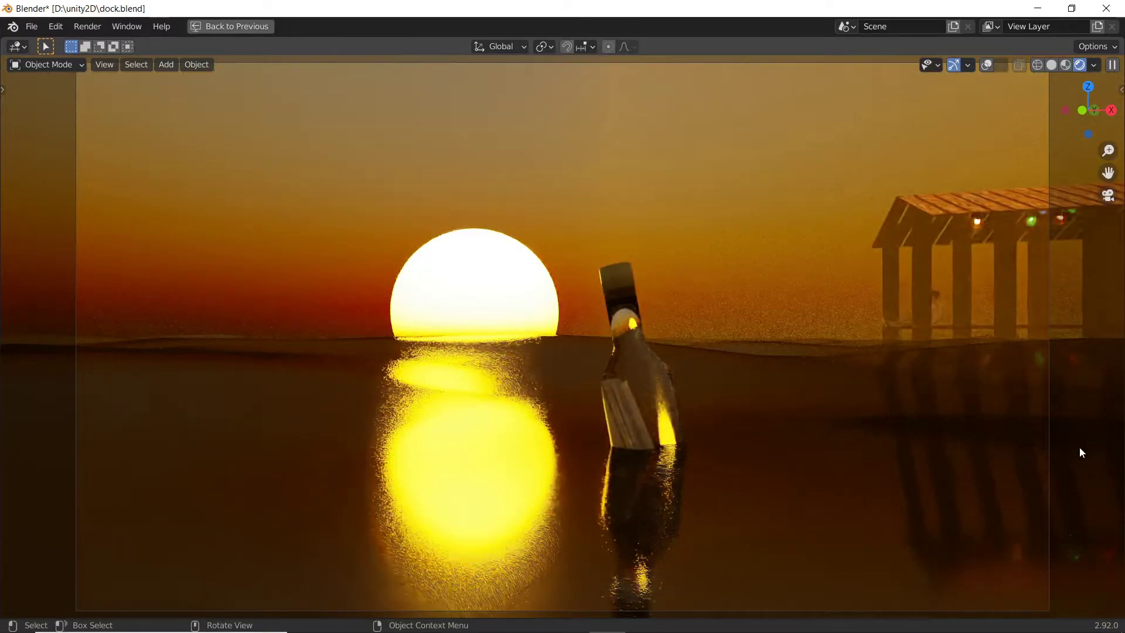
key("ctrl+alt+space")
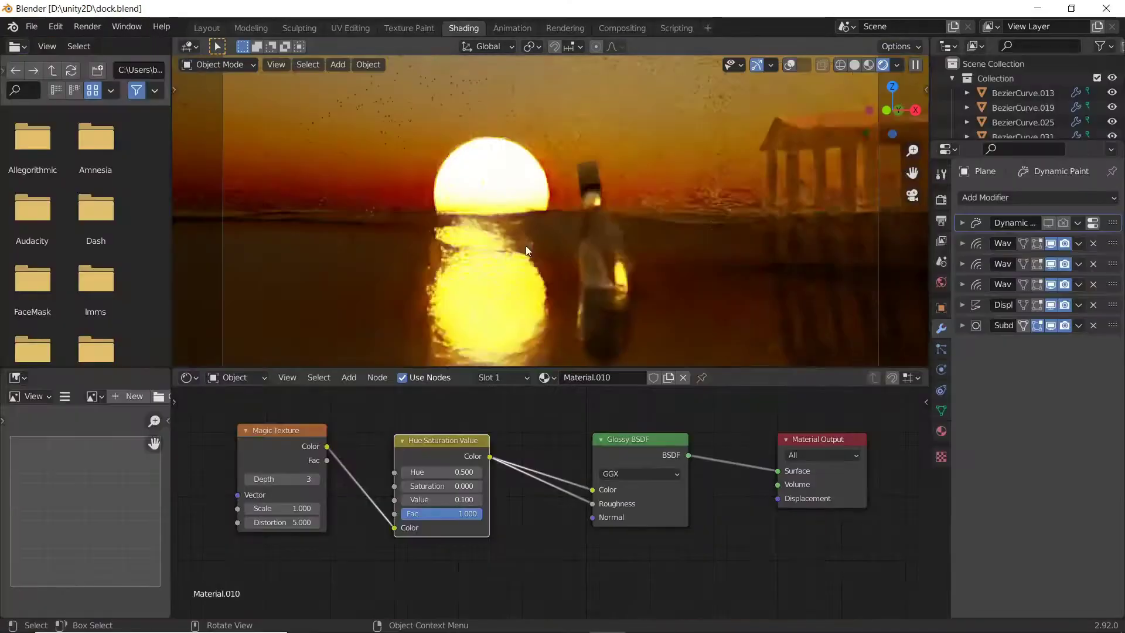
key("shift+a")
left_click(640, 502)
middle_click_drag(441, 455, 494, 420)
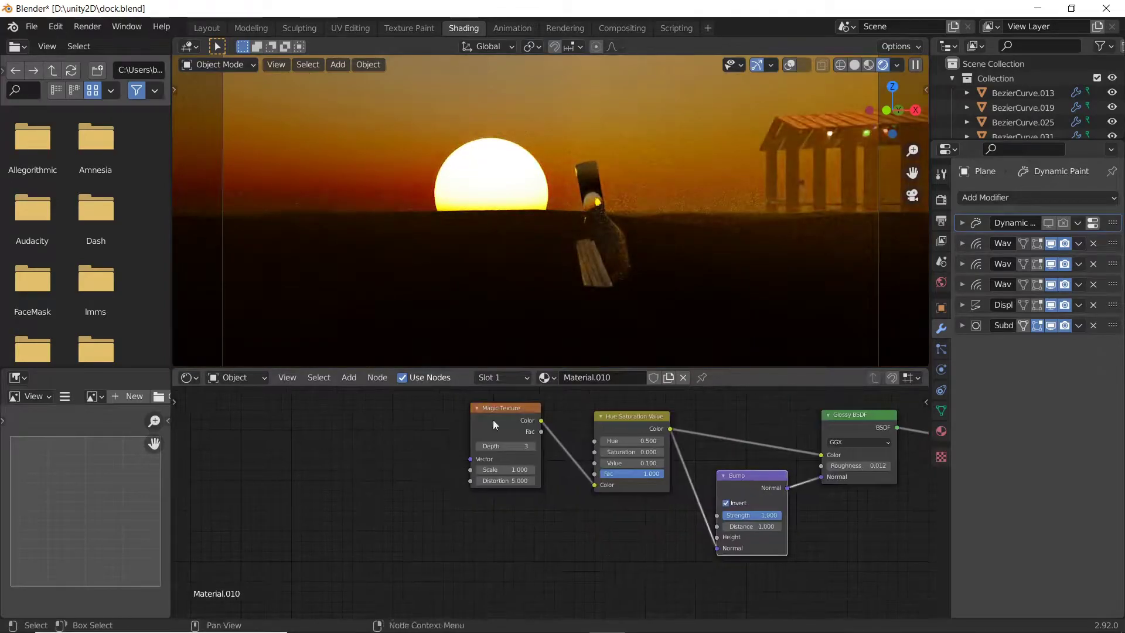
key("shift+a")
left_click(367, 460)
left_click_drag(441, 484, 716, 537)
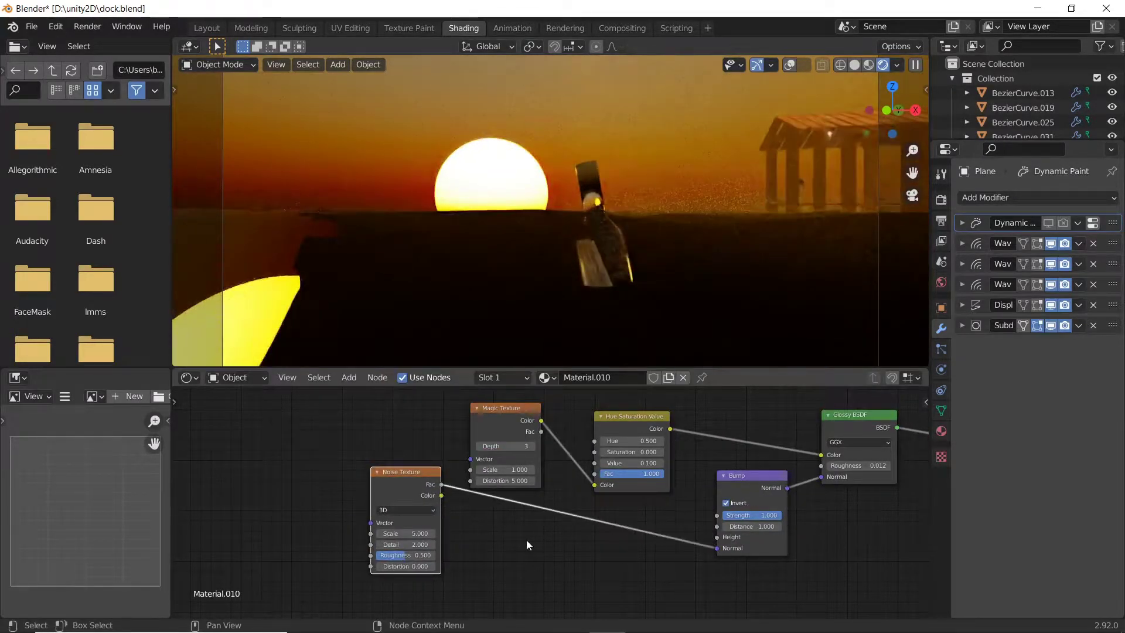
- Add a Glass BSDF as the surface, coloured by Hue/Saturation, with noise colour into the bump
key("shift+a")
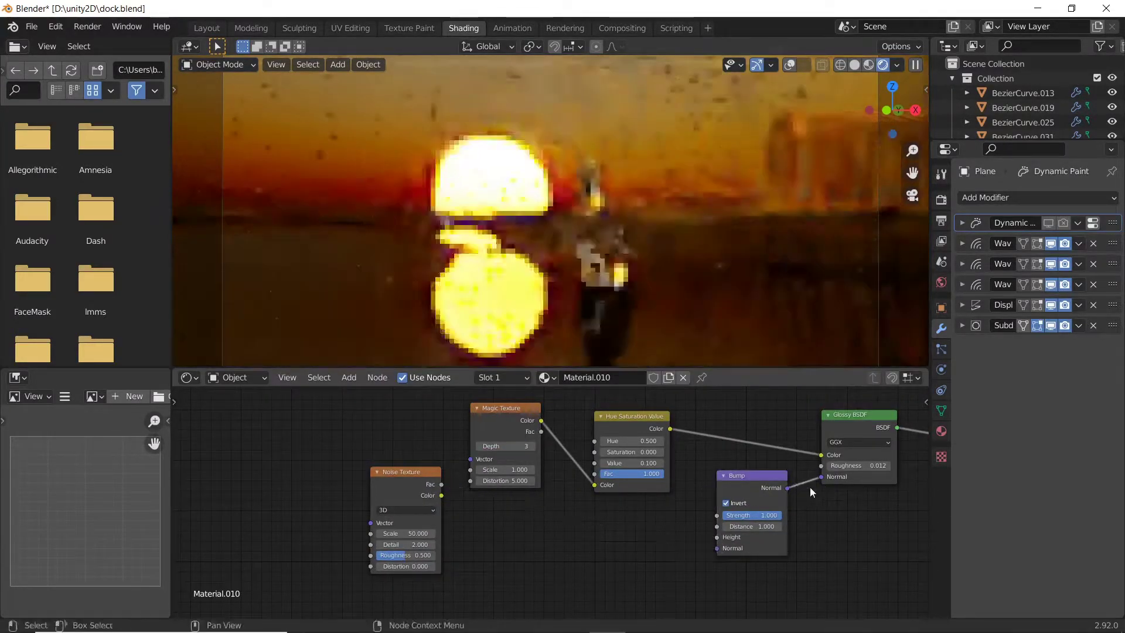
left_click(810, 487)
left_click(589, 425)
left_click_drag(665, 443, 737, 440)
left_click_drag(589, 470, 439, 429)
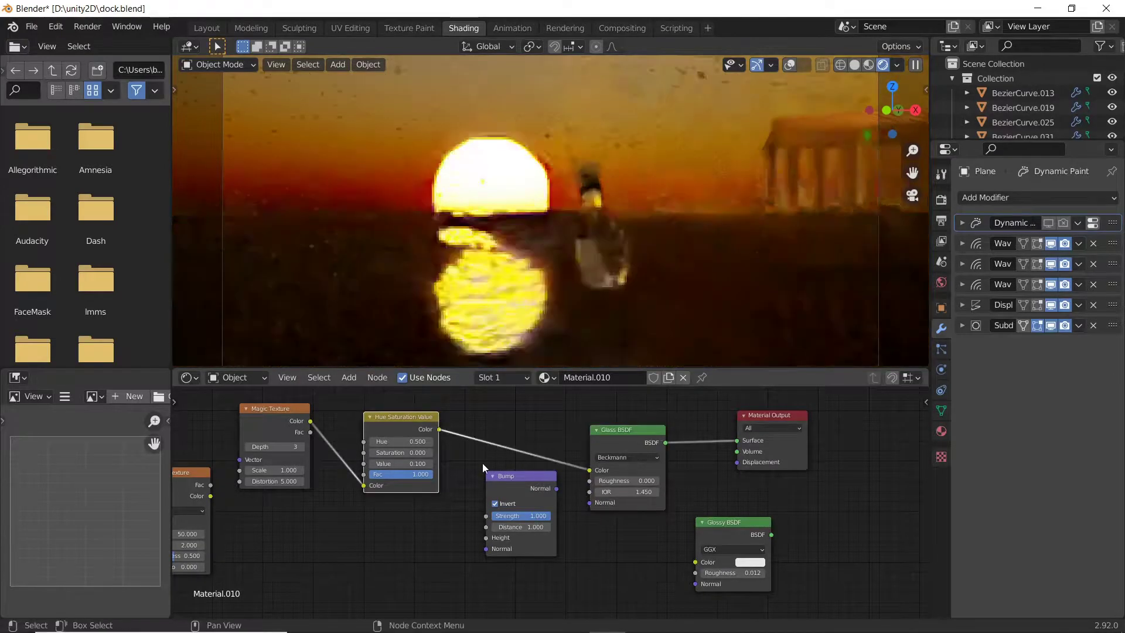
middle_click_drag(384, 534, 421, 498)
mouse_move(248, 461)
left_mouse_down()
mouse_move(523, 503)
mouse_move(523, 514)
left_mouse_up()
- Set the Noise Texture to 2D with scale 1000 and route the bump into the glass normal
middle_click_drag(405, 499, 444, 495)
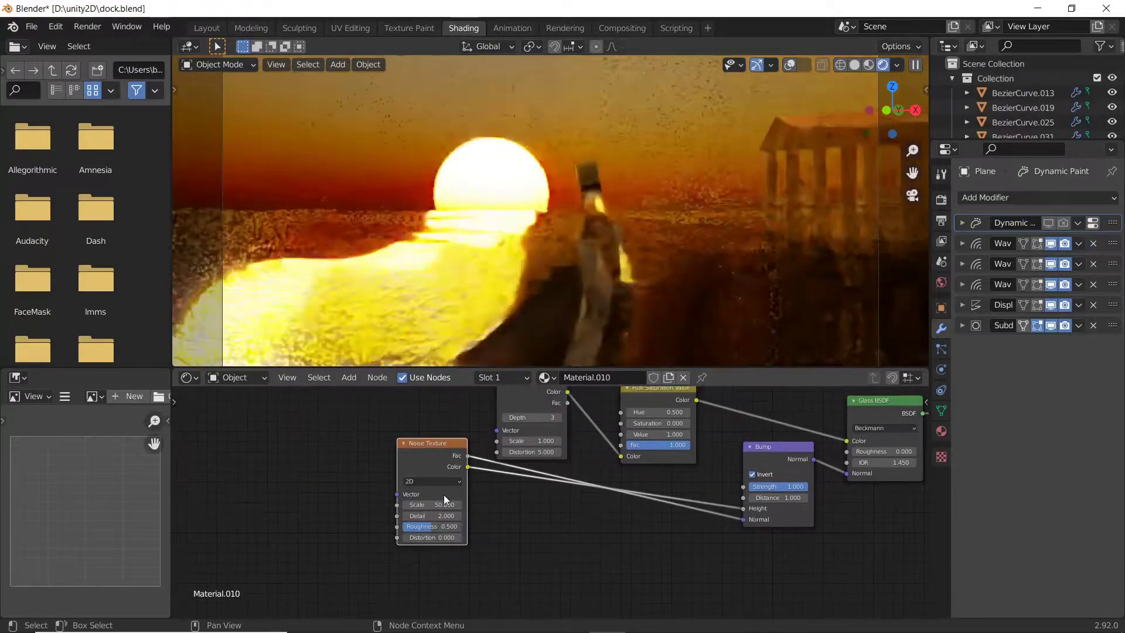
left_click(433, 481)
double_click(432, 505)
type("1000")
key("Return")
left_click_drag(744, 508, 596, 536)
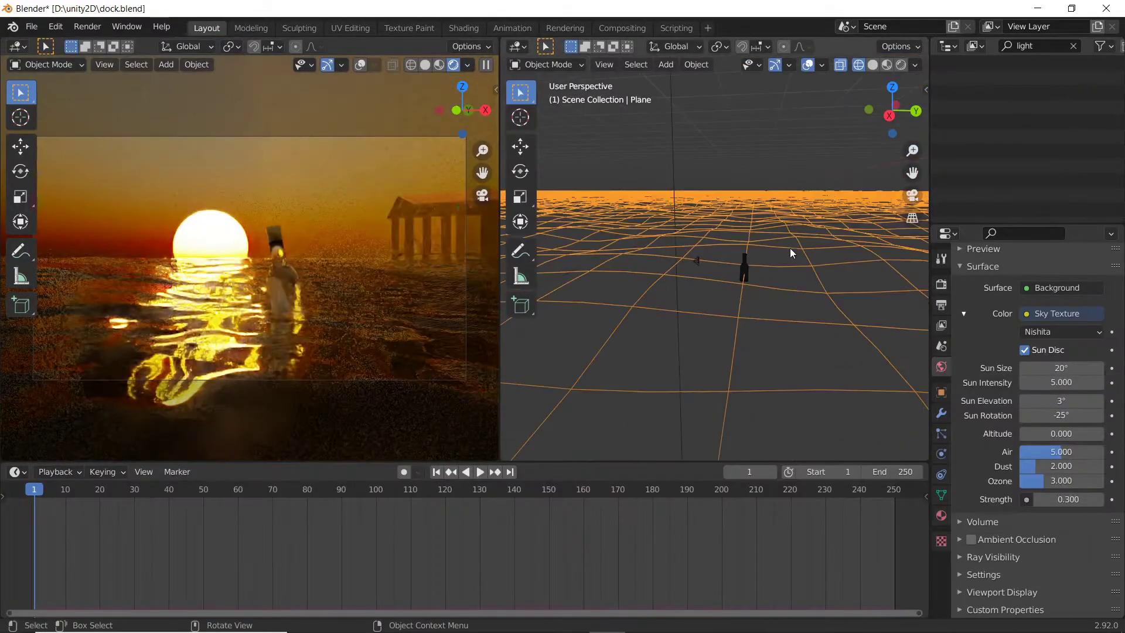
- Reposition the water plane and the figure in top view
key("g")
key("KP_7")
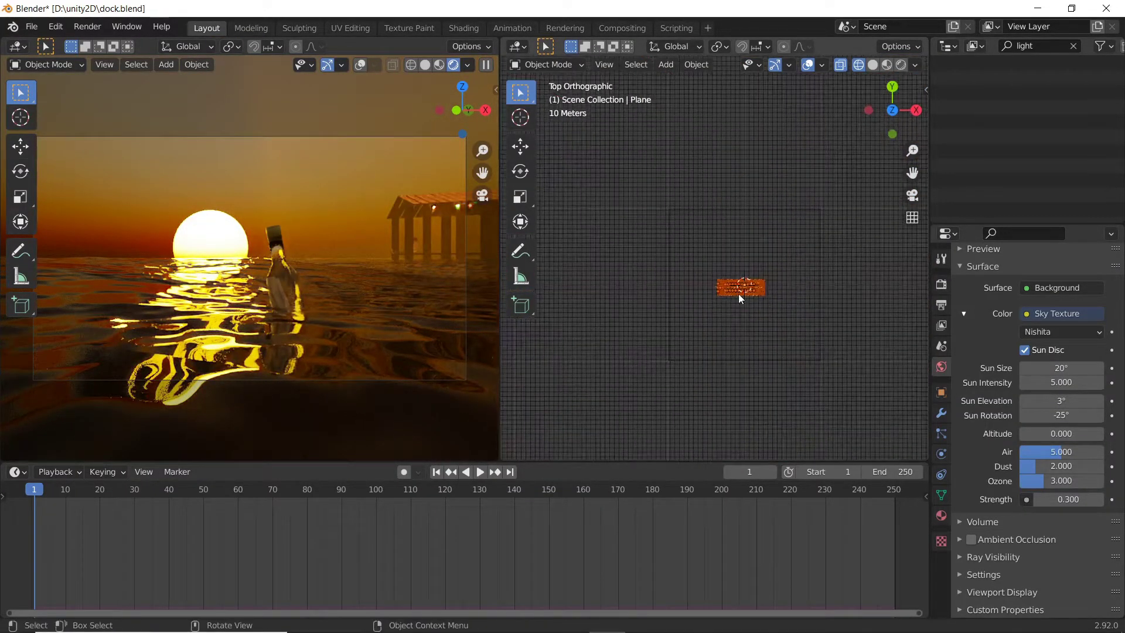
left_click(762, 230)
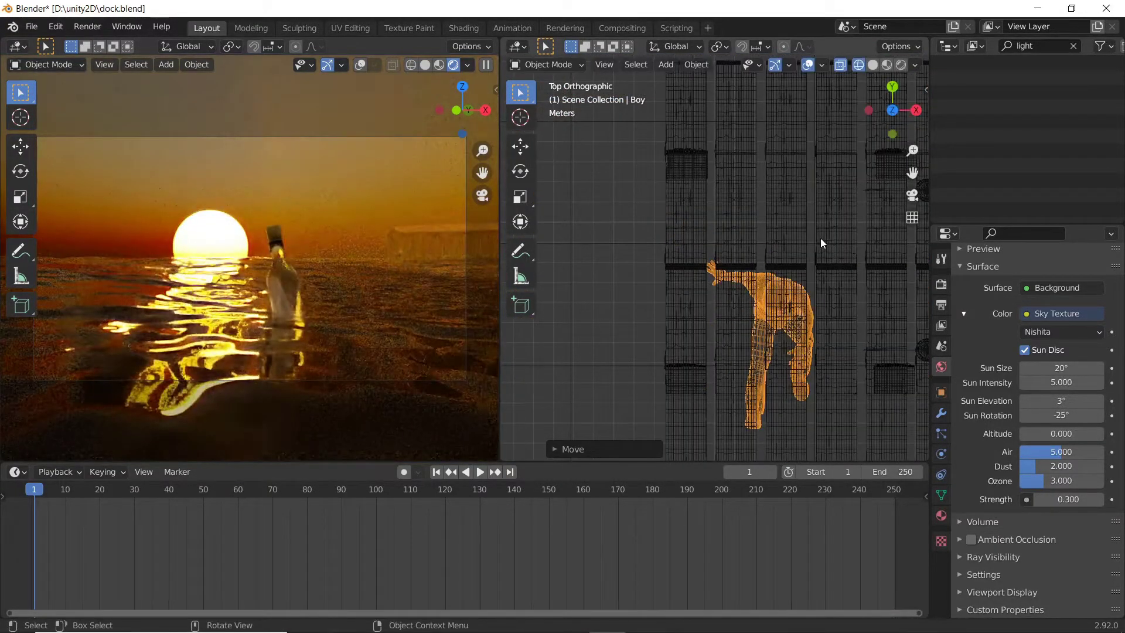
left_click(820, 238)
- Lower the Sky Texture Dust and Ozone to 1.000 each
mouse_move(1071, 452)
left_mouse_down()
mouse_move(1055, 453)
mouse_move(1037, 481)
mouse_move(1078, 452)
mouse_move(1037, 452)
left_mouse_up()
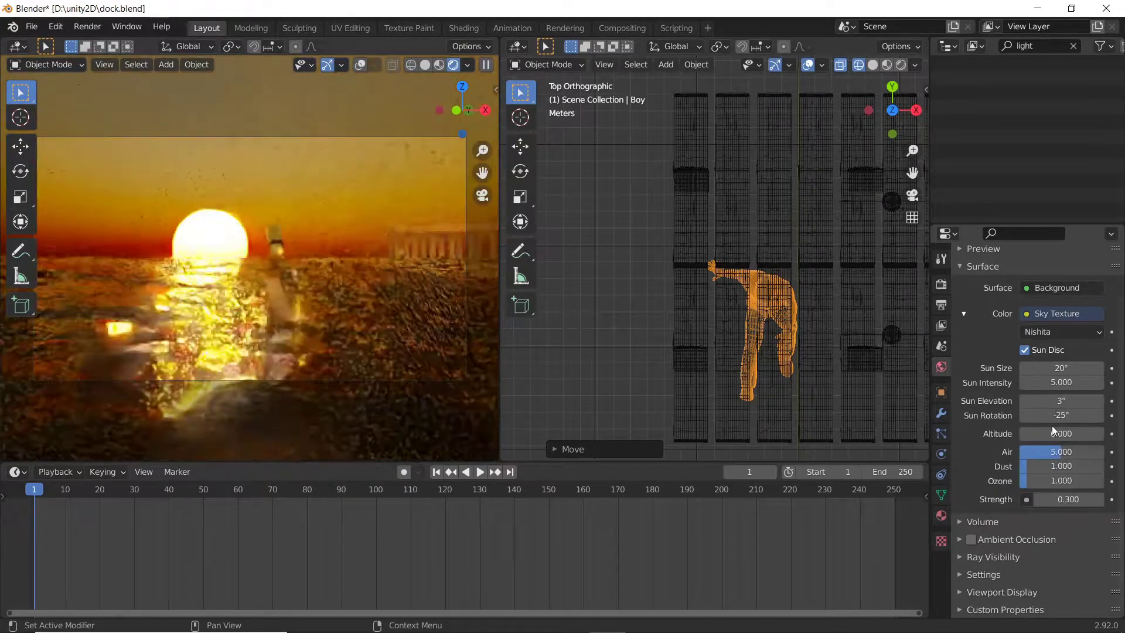
left_click_drag(990, 556, 990, 575)
scroll(997, 556, "down", 8)
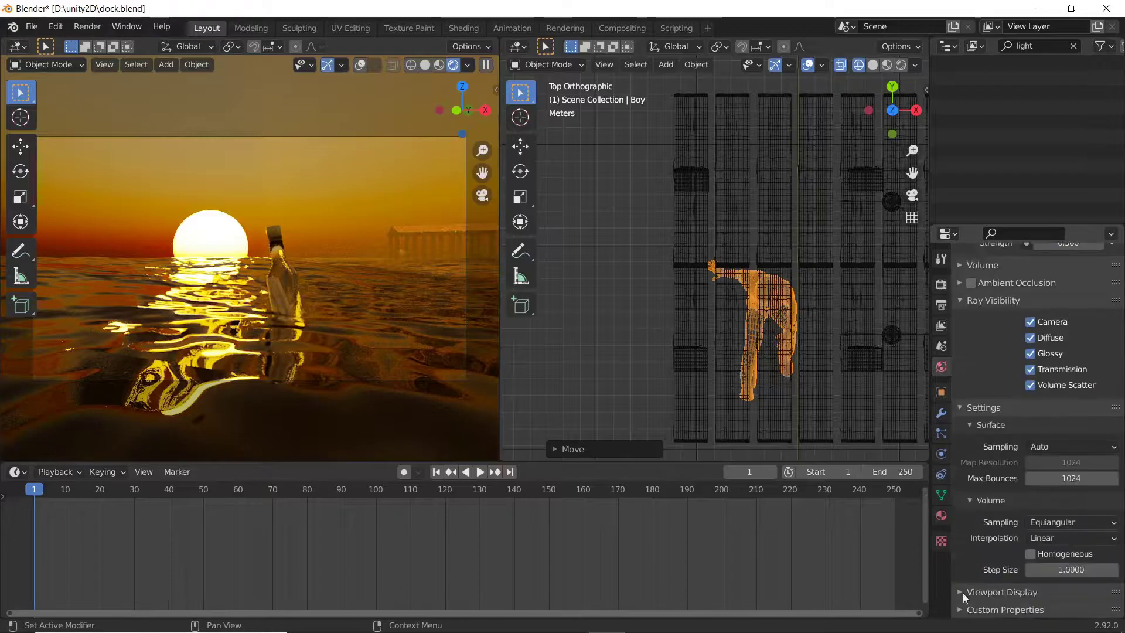
scroll(1032, 390, "up", 10)
- Add a UV Sphere, place it near the sun and frame it in the view
scroll(637, 334, "down", 5)
key("shift+a")
left_click(723, 368)
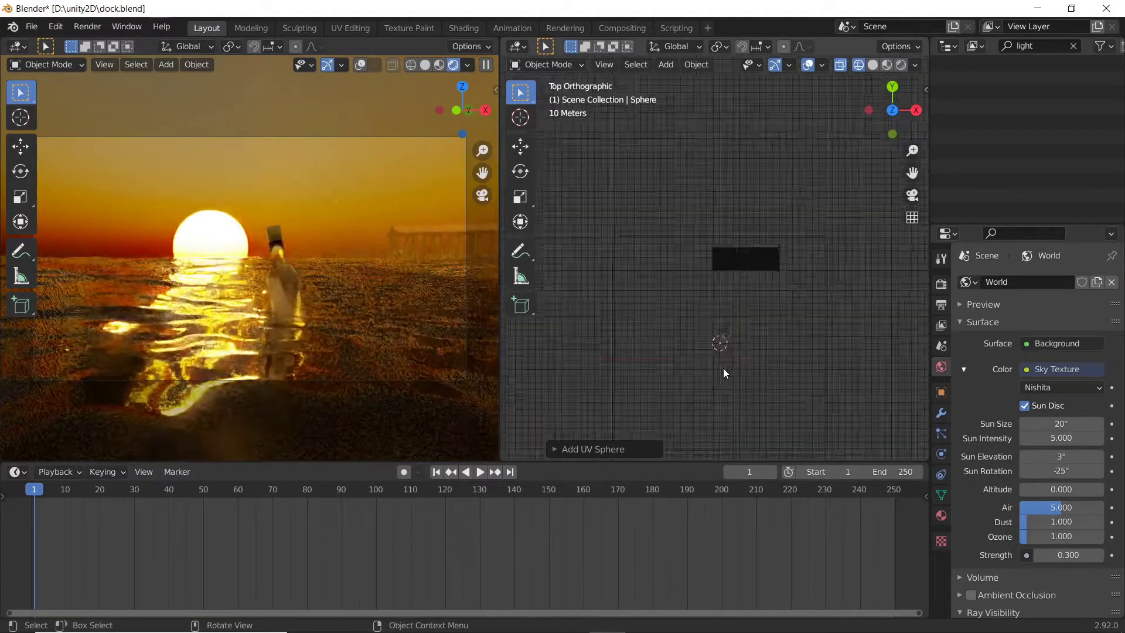
key("g")
left_click(704, 311)
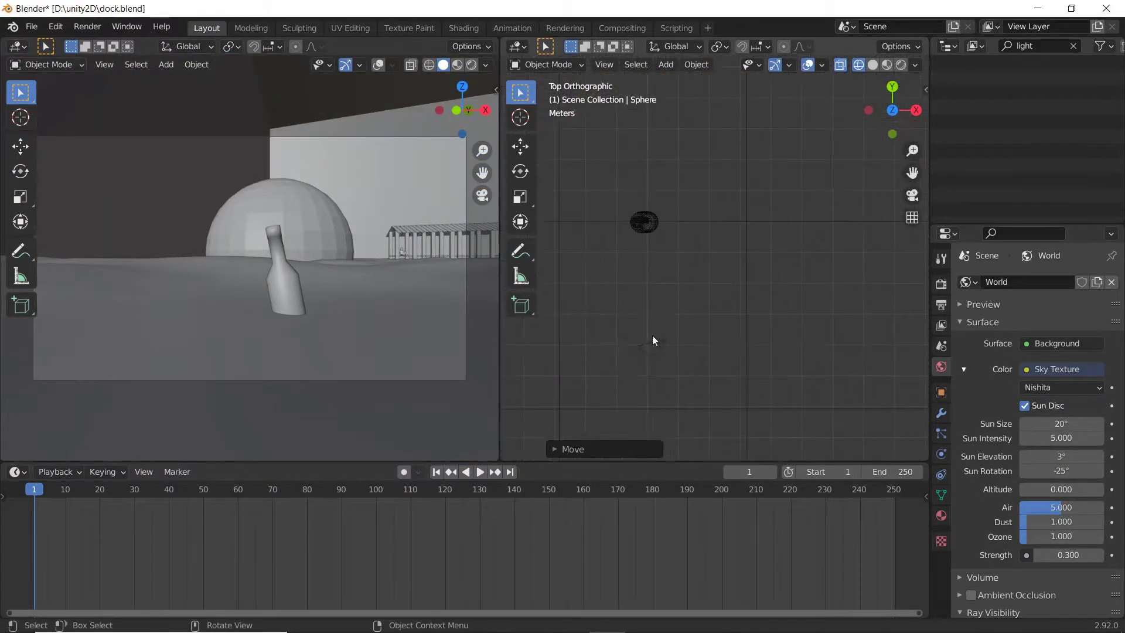
key("z")
left_click(327, 264)
key("KP_Decimal")
- Give the sphere a Displace modifier with a new Clouds texture
left_click(941, 413)
left_click(1019, 282)
left_click(961, 351)
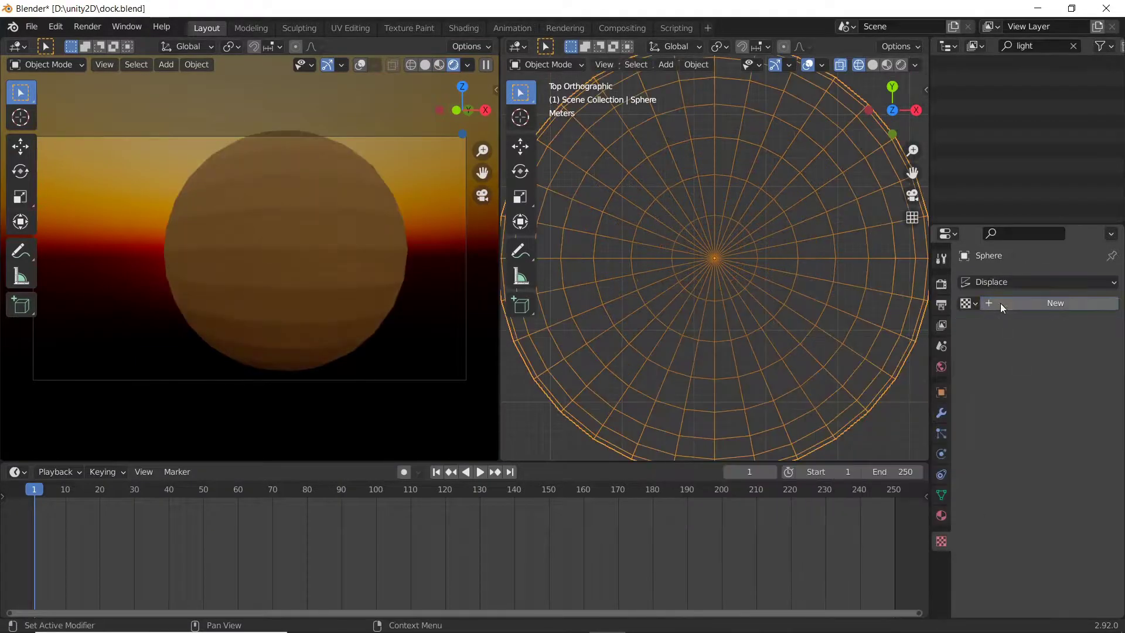
left_click(1030, 302)
left_click(1061, 496)
left_click(1042, 528)
- Set the Clouds texture to Hard noise with size 20, then start adding its volume material
left_click_drag(1061, 538, 1114, 538)
left_click(941, 413)
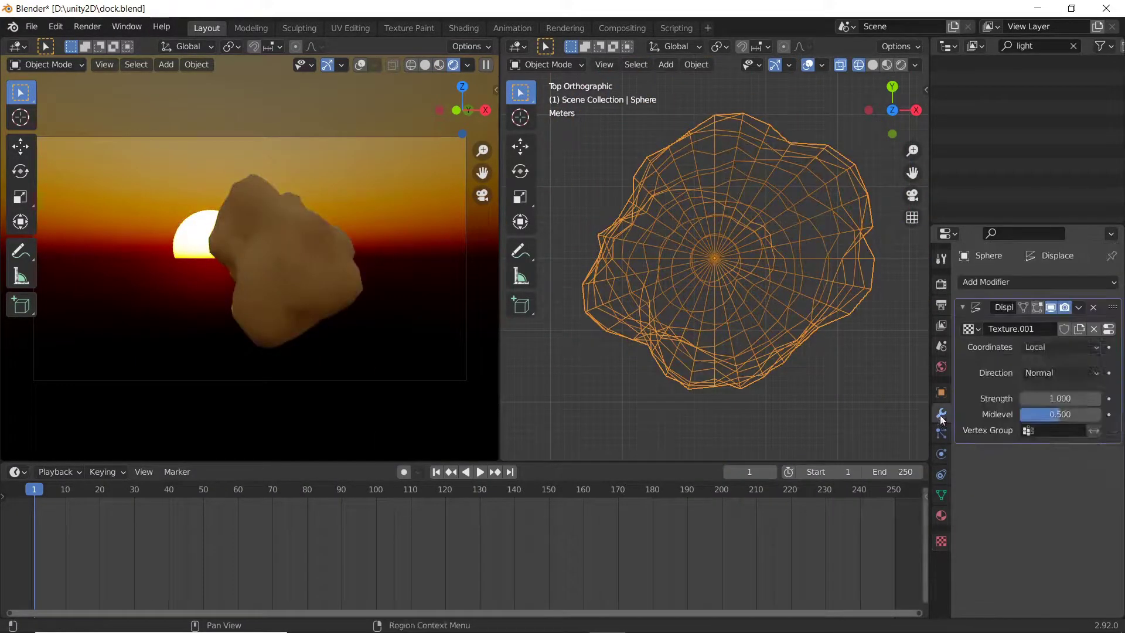
left_click(1051, 372)
left_click(941, 541)
double_click(1057, 554)
type("20")
key("Return")
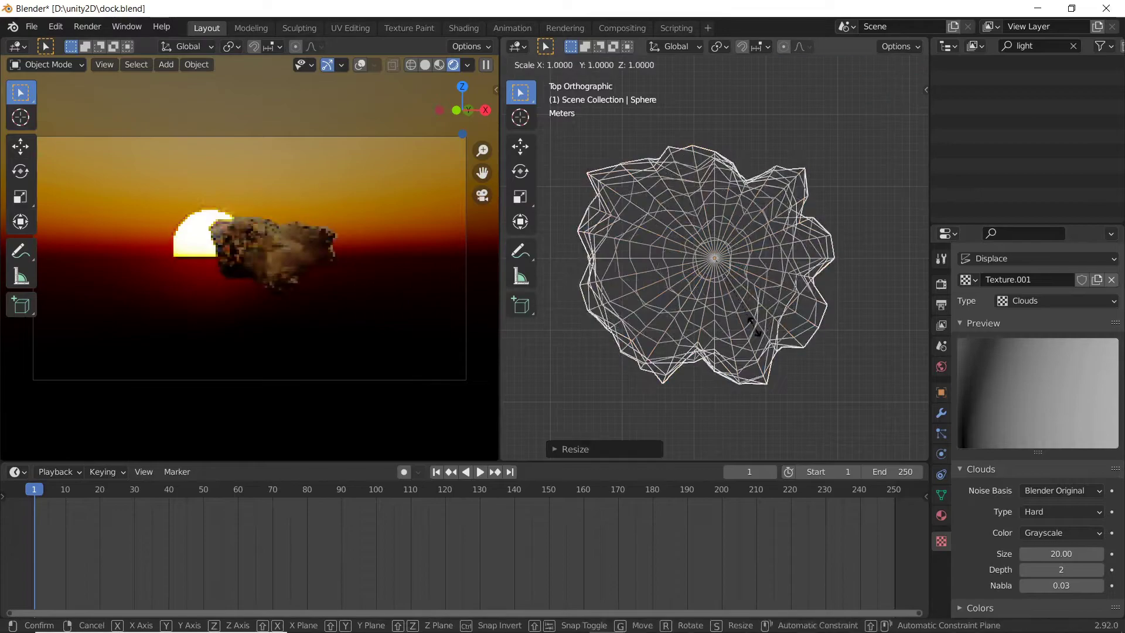
left_click(464, 28)
key("shift+a")
- Add a Principled Volume node and wire a Volume Info node's density into it
left_click(725, 349)
left_click(695, 428)
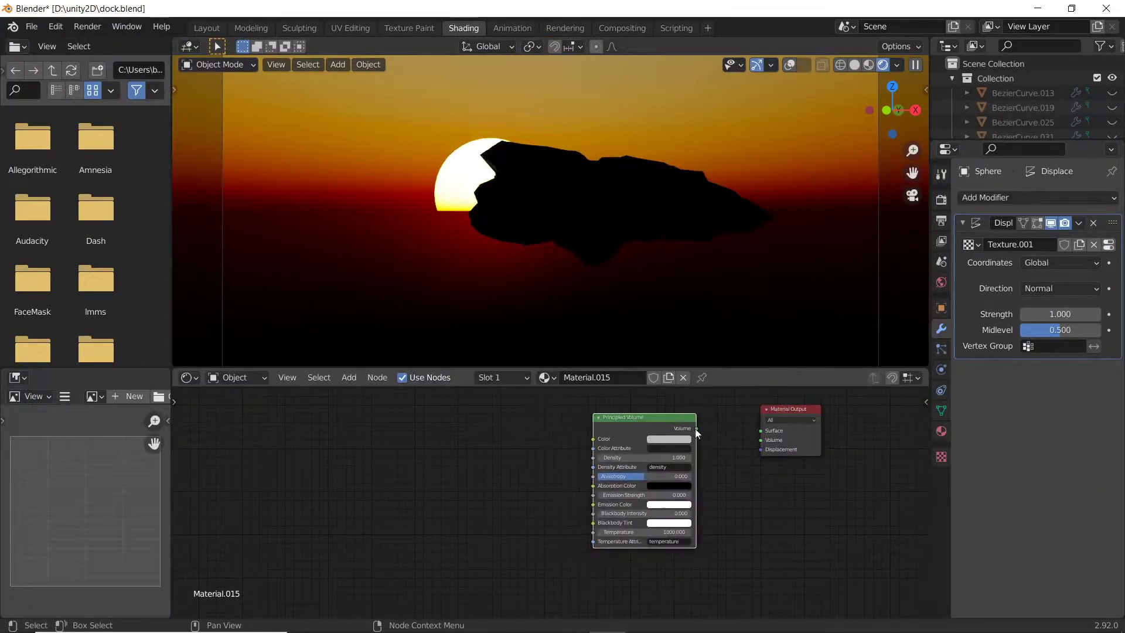
key("shift+a")
left_click(545, 586)
left_click(417, 459)
left_click_drag(417, 455, 596, 453)
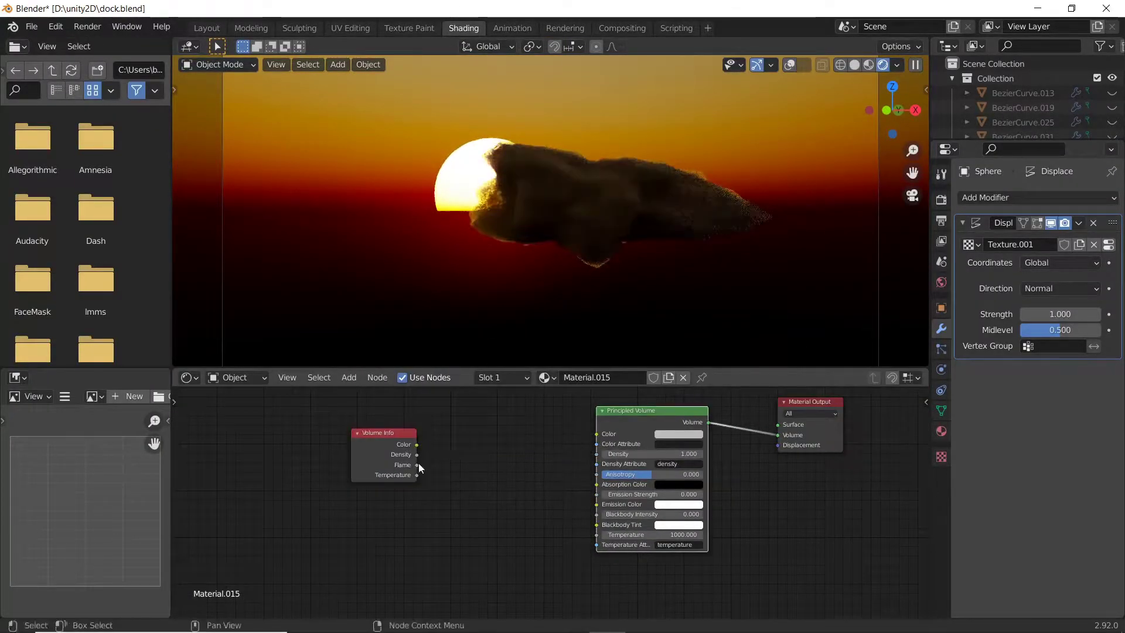
- Insert a Voronoi Texture into the cloud's density link and change its feature mode
key("shift+a")
left_click(490, 510)
left_click(448, 480)
scroll(498, 493, "up", 2)
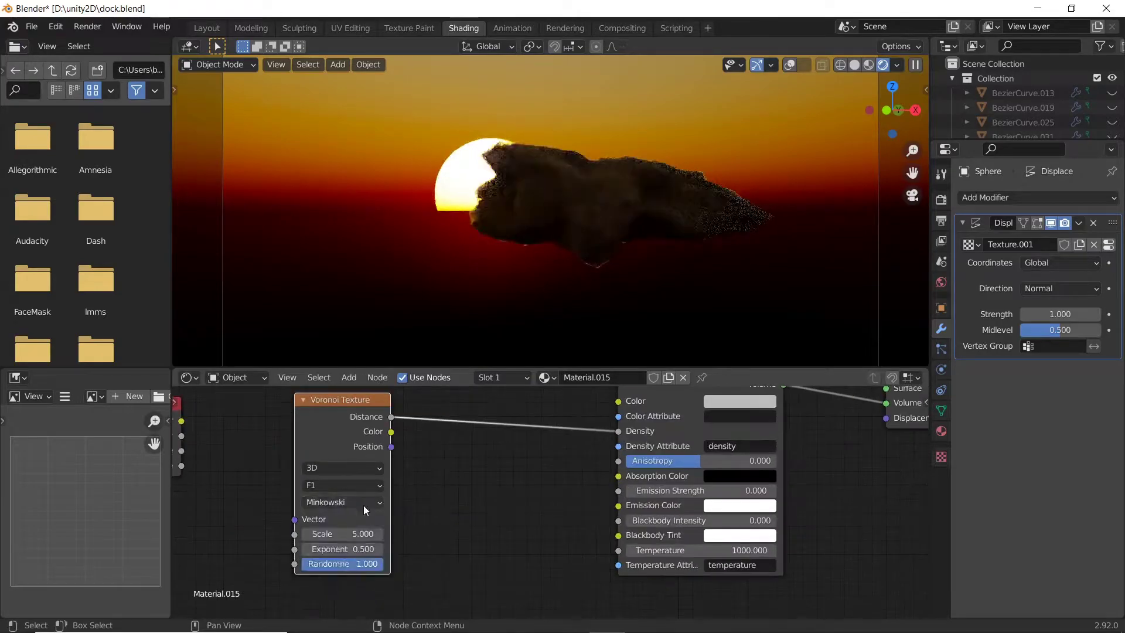
left_click(343, 485)
- Add an Image Texture node loaded with sky.jpg, then move the cloud sphere upward
left_click(352, 452)
key("shift+a")
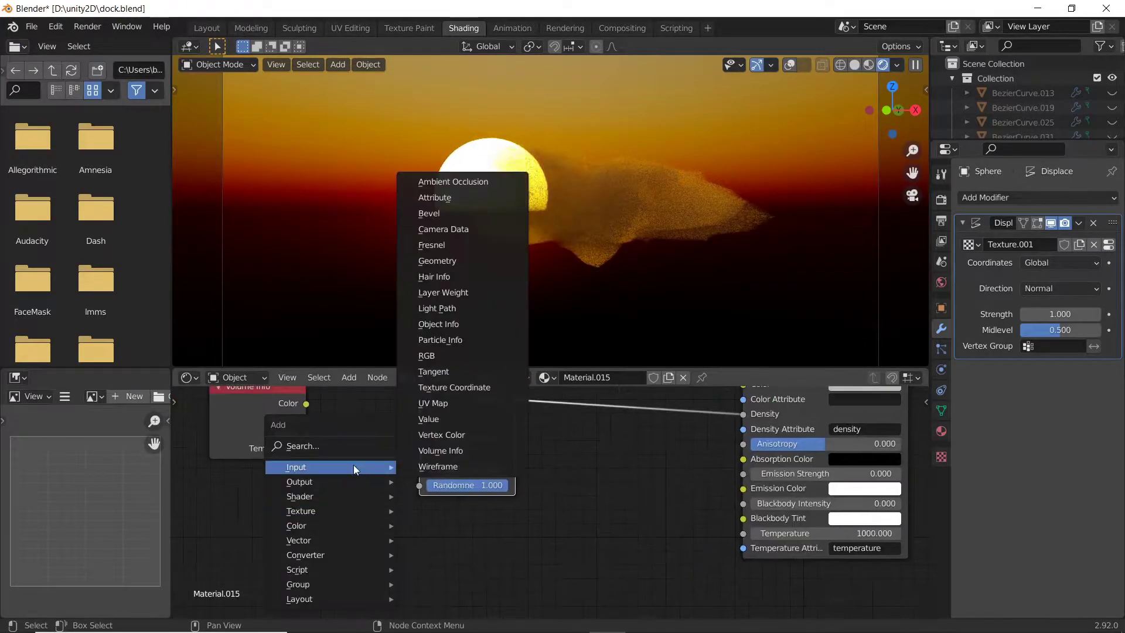
mouse_move(300, 511)
left_click(452, 387)
left_click(328, 537)
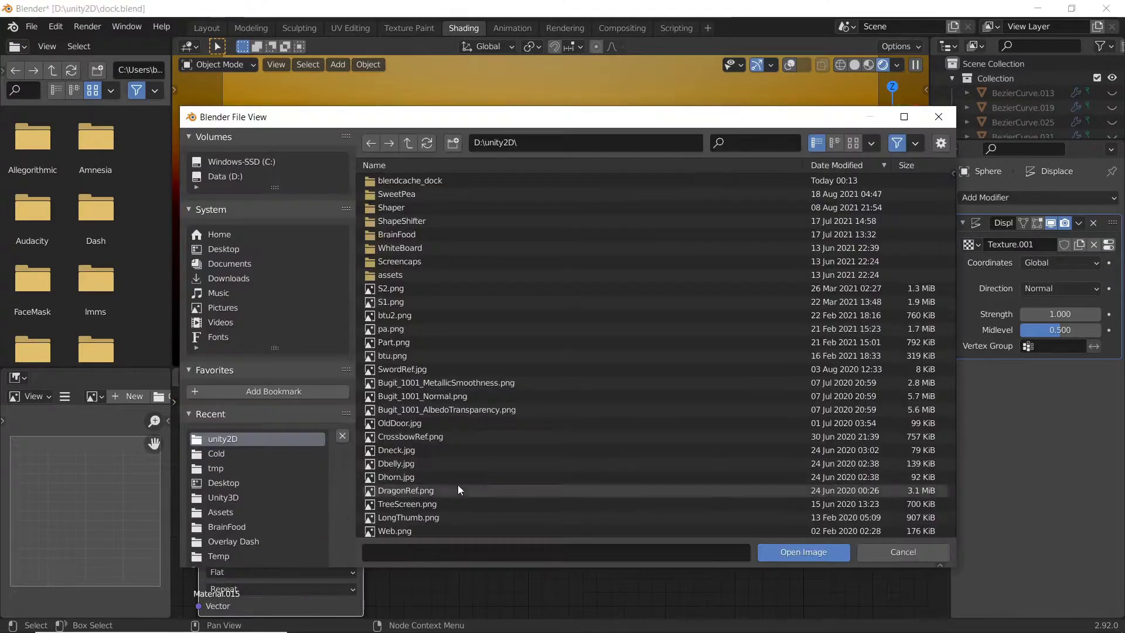
double_click(412, 180)
key("BackSpace")
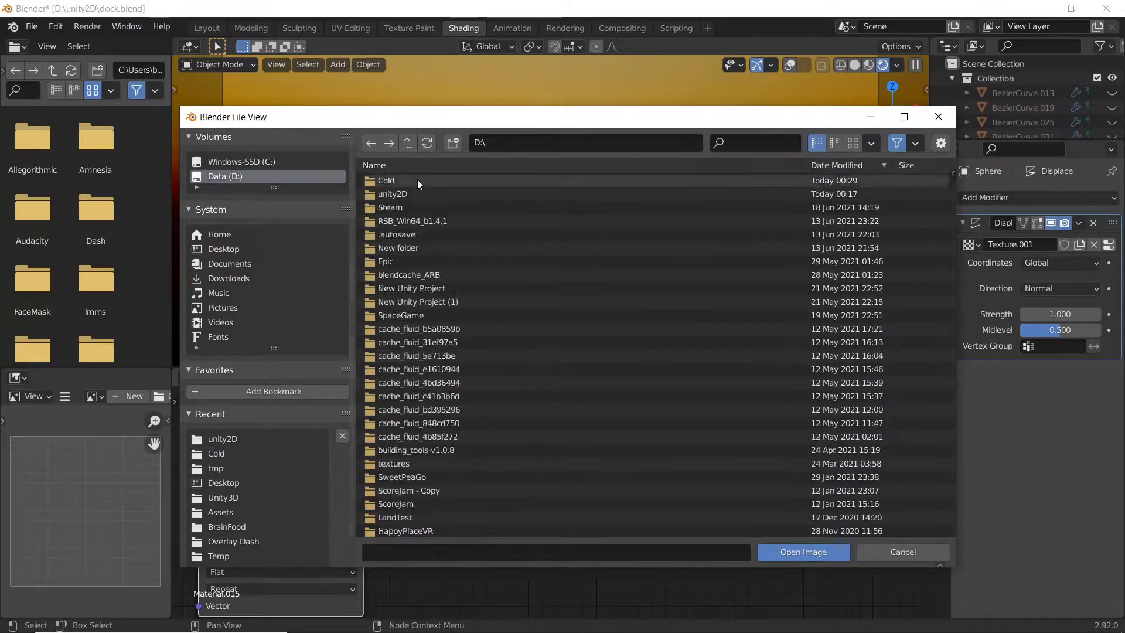
scroll(440, 449, "down", 5)
double_click(440, 449)
double_click(457, 486)
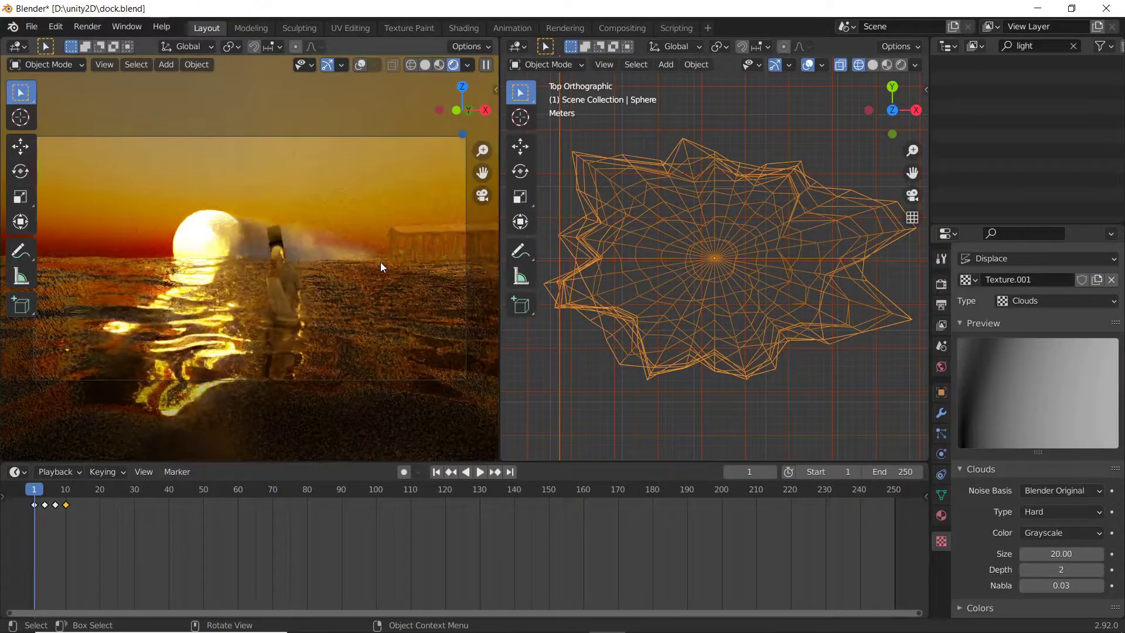
key("g")
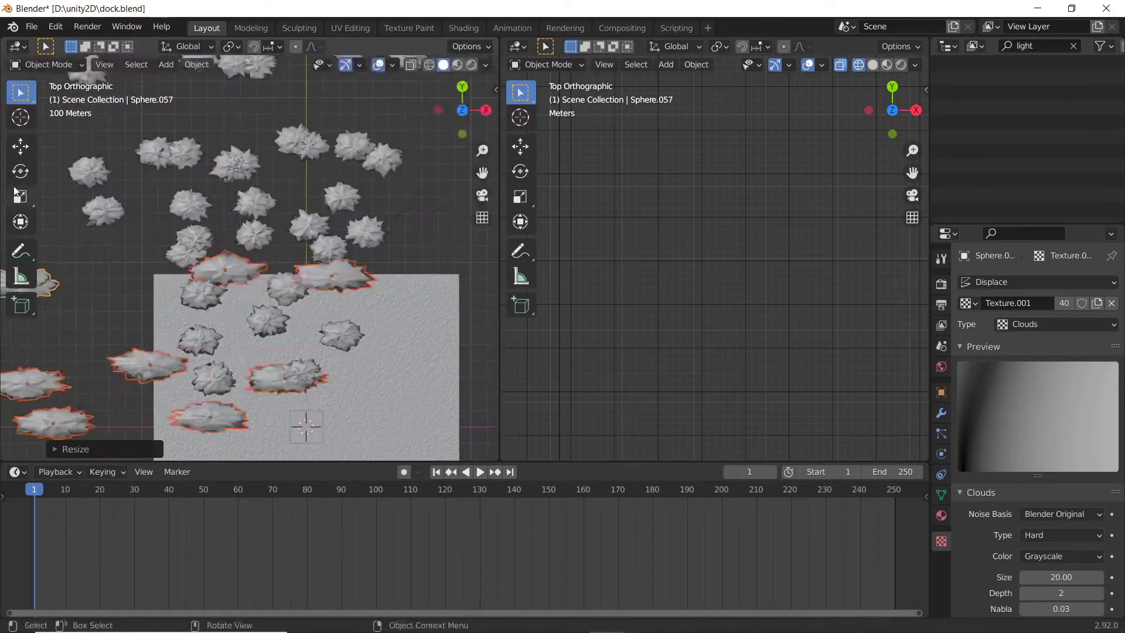
- Switch the viewport to solid shading from the Z shading pie
key("z")
left_click(383, 229)
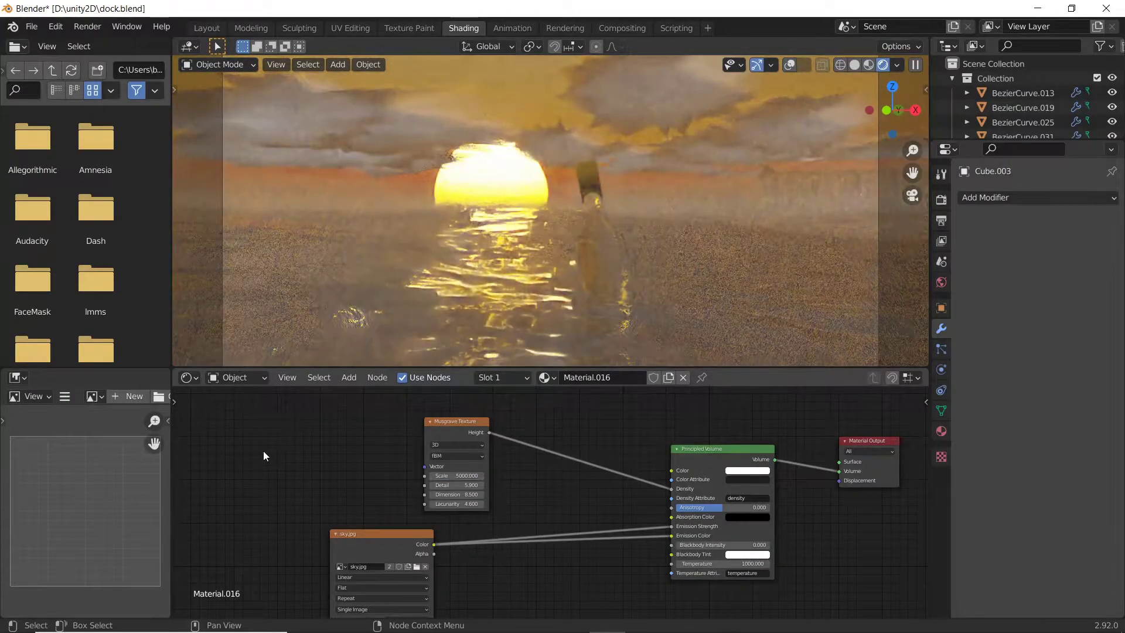
- Set the haze noise Scale to 50000 and bring up the cloud sphere's displacement texture
scroll(574, 504, "up", 3)
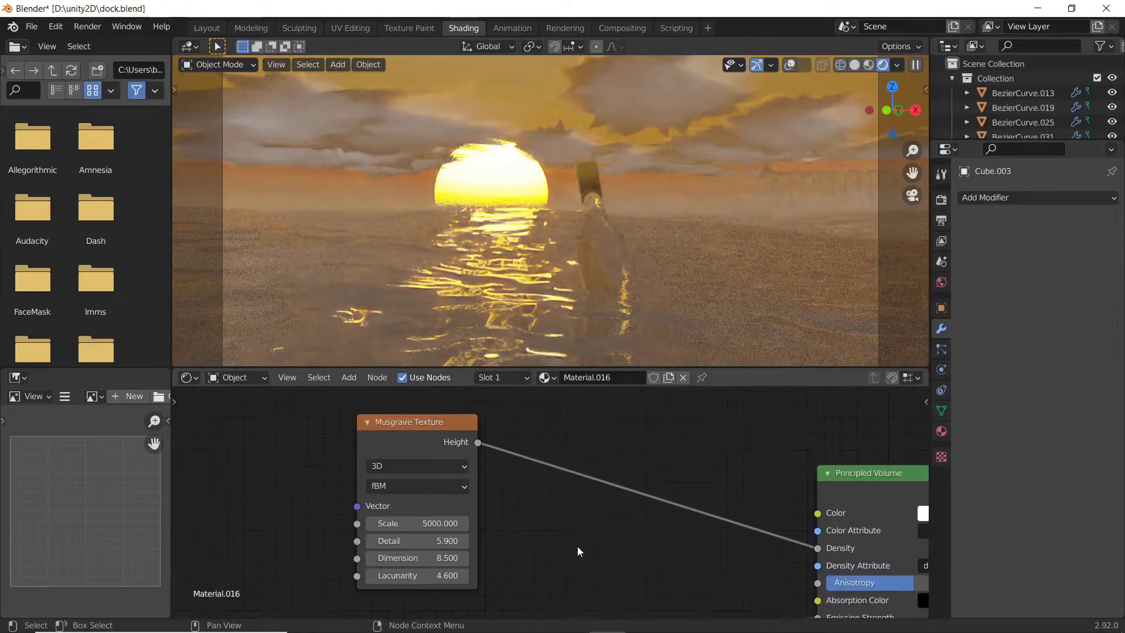
type("50000")
key("Return")
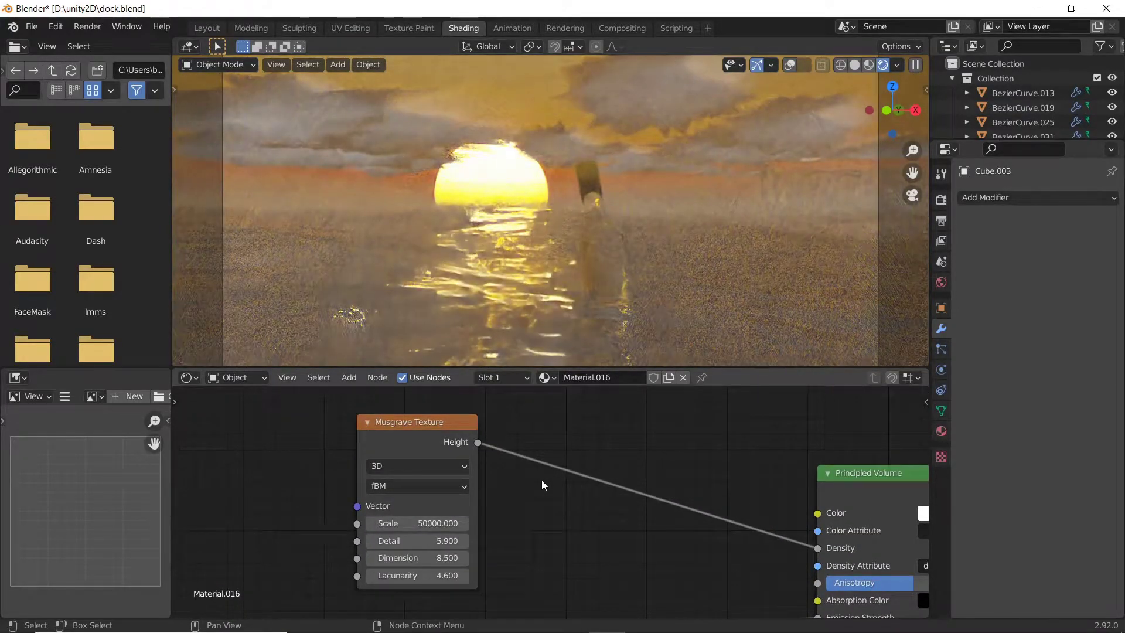
left_click(941, 457)
left_click(640, 111)
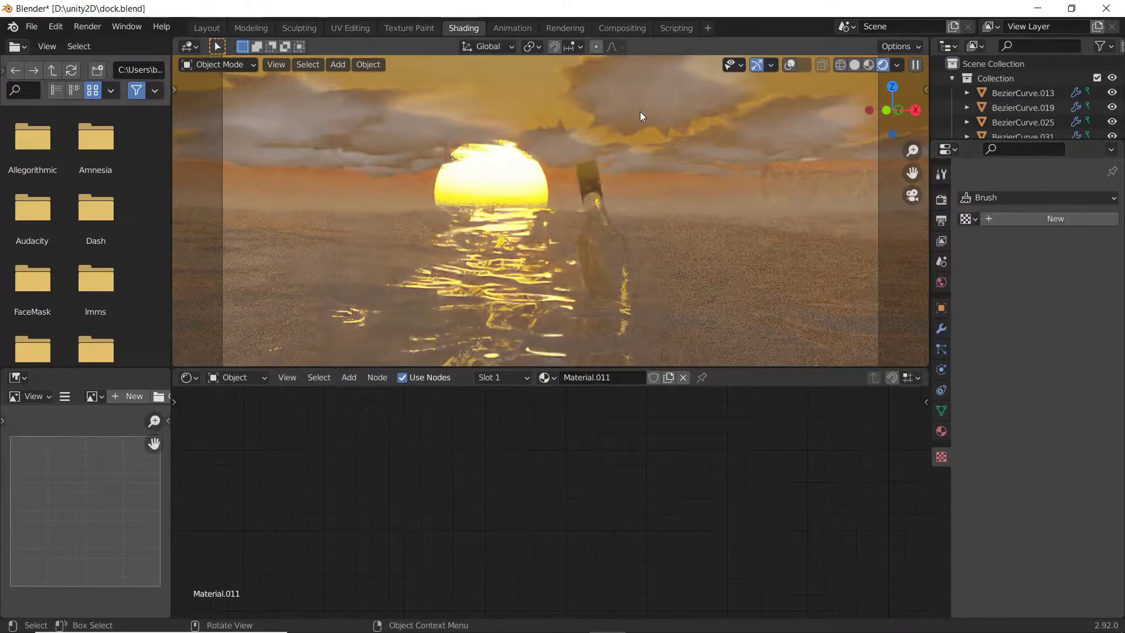
- Make the cloud displacement texture Hard noise with Depth 3 and Size 40
left_click(1057, 451)
left_click(1052, 465)
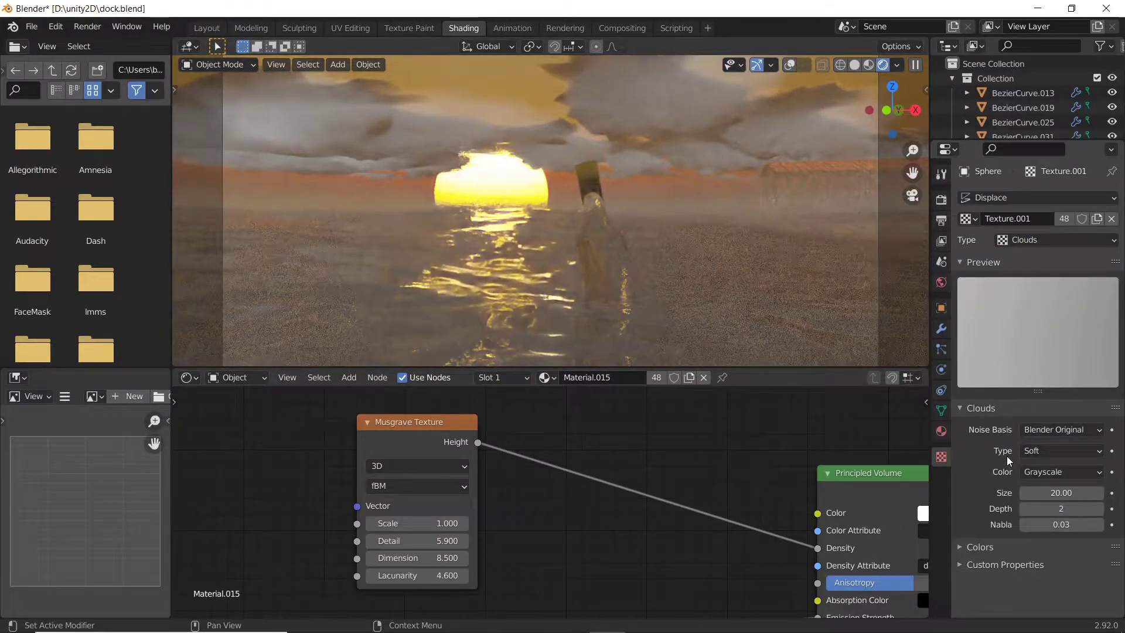
left_click(1031, 450)
left_click(1037, 476)
left_click(1099, 509)
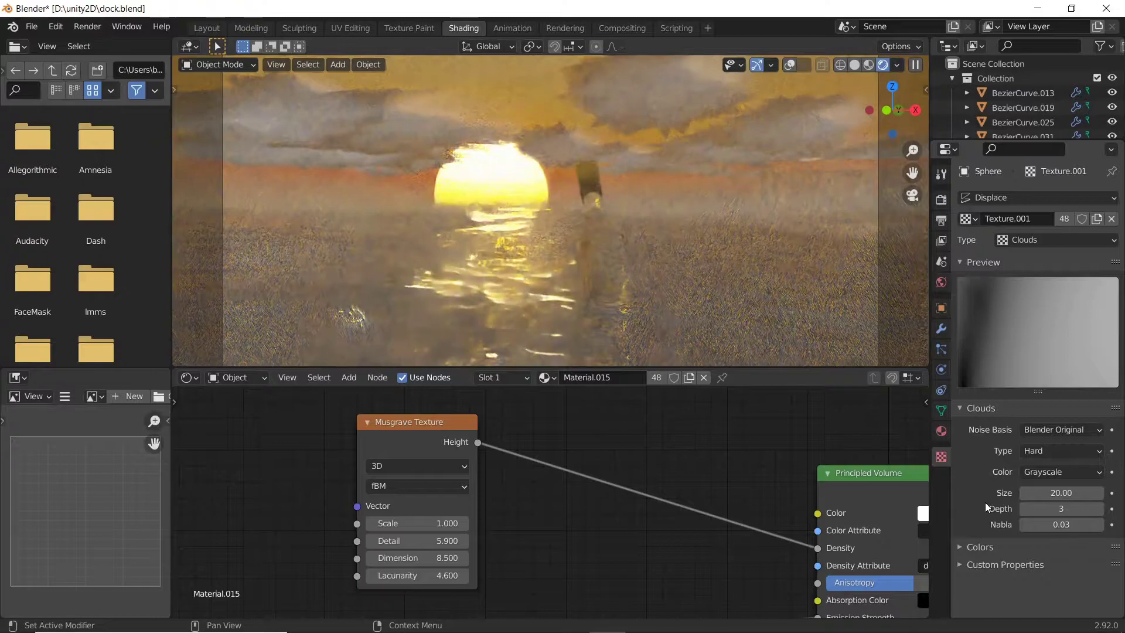
double_click(1015, 492)
type("40")
key("Return")
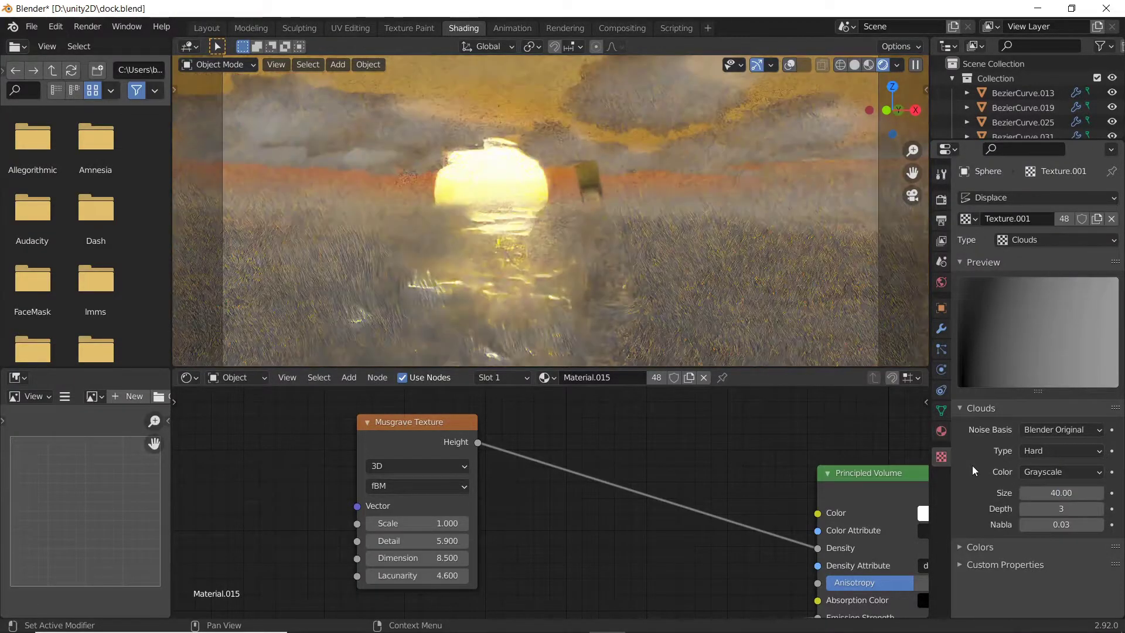
- Save the file, confirm 1920x1080 output, render the still frame and close the result
left_click(941, 199)
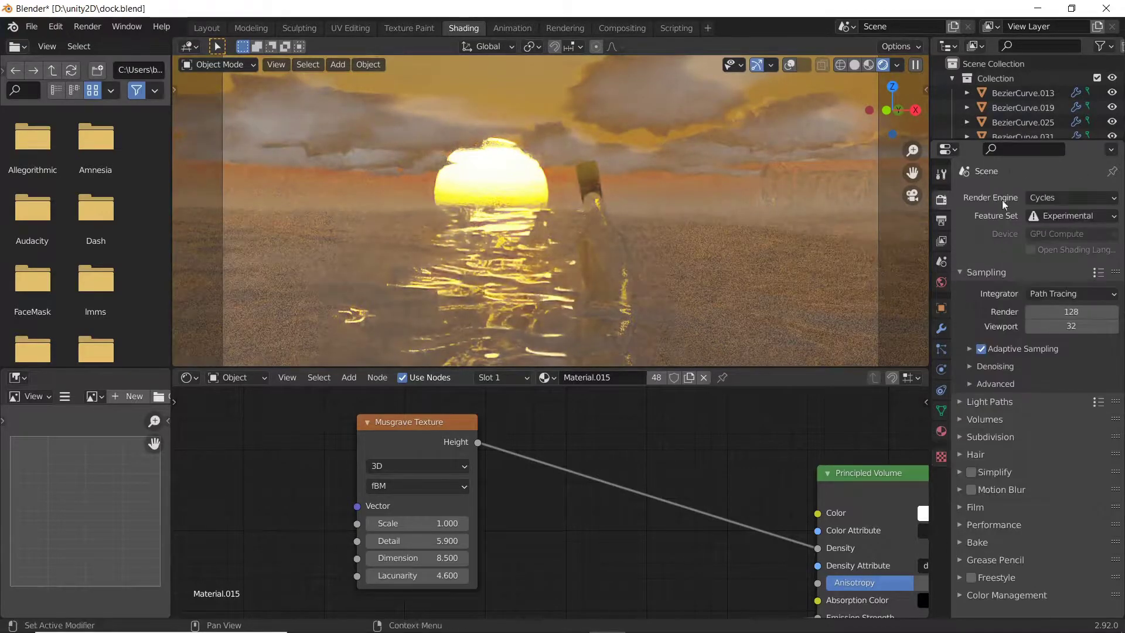
key("ctrl+s")
left_click(941, 221)
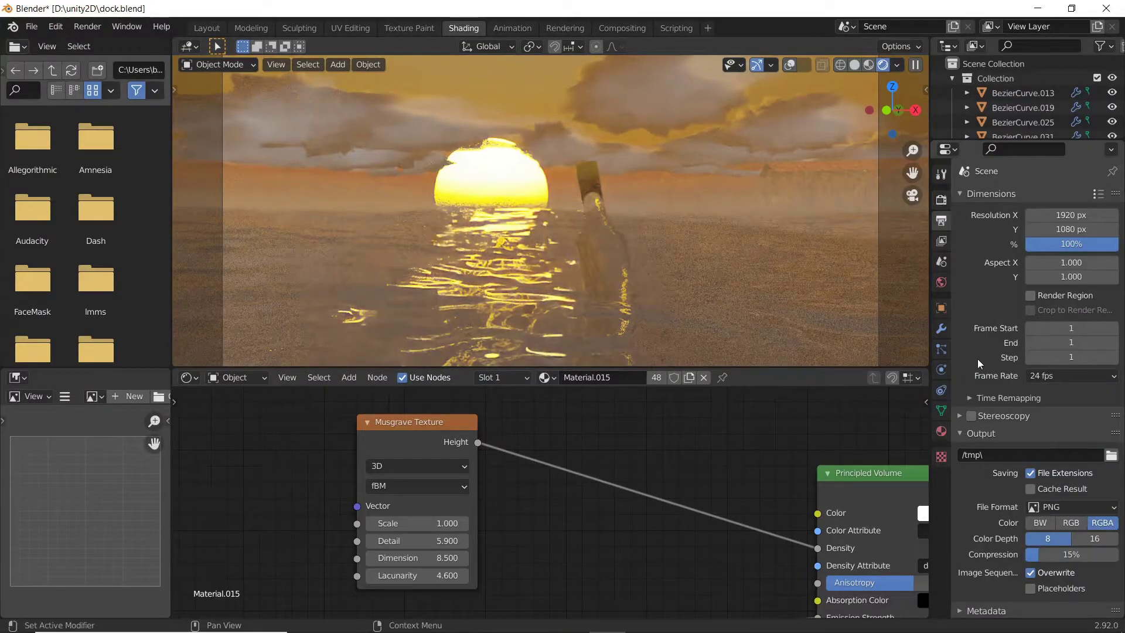
key("F12")
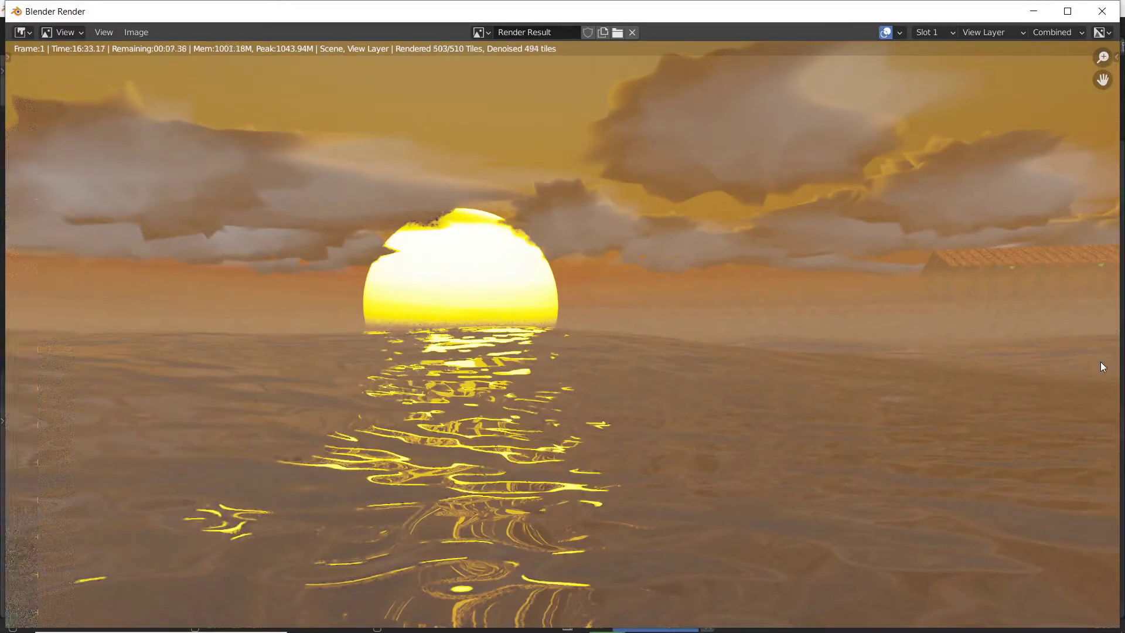
key("Escape")
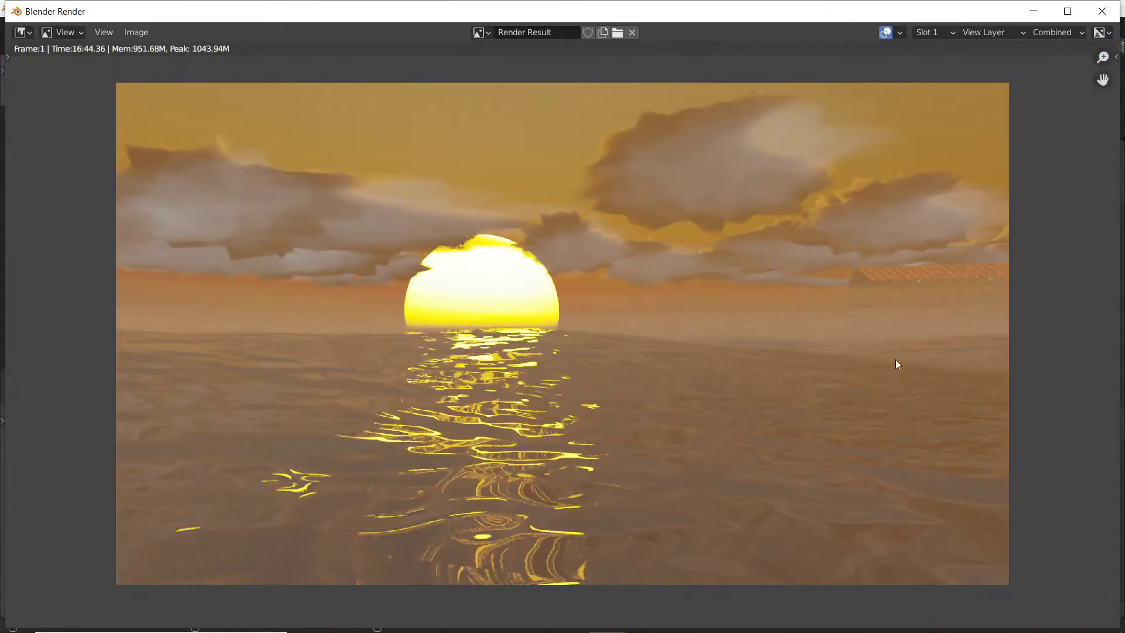
- Reposition the bottle using the top and camera views
key("z")
left_click(691, 212)
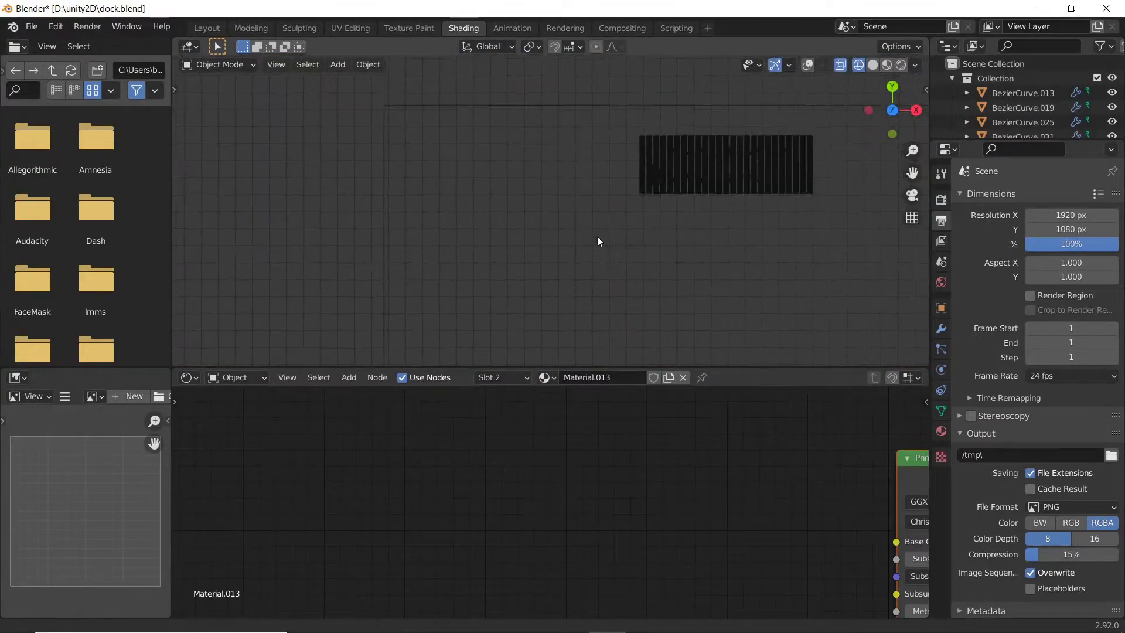
key("KP_7")
key("g")
left_click(605, 190)
key("KP_0")
key("KP_7")
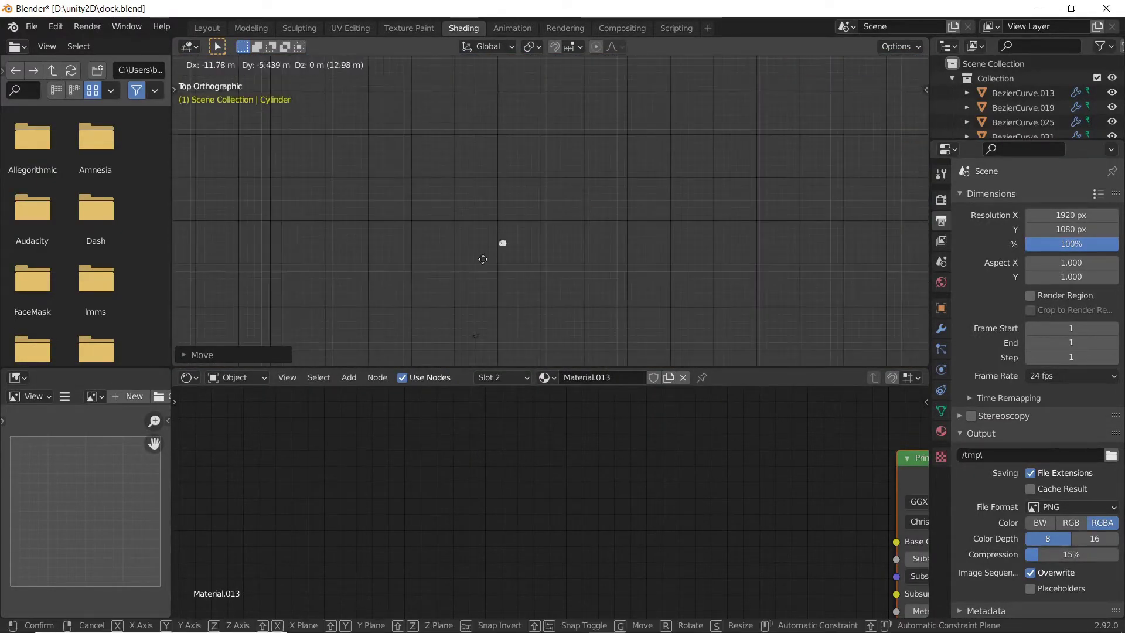
key("KP_0")
key("g")
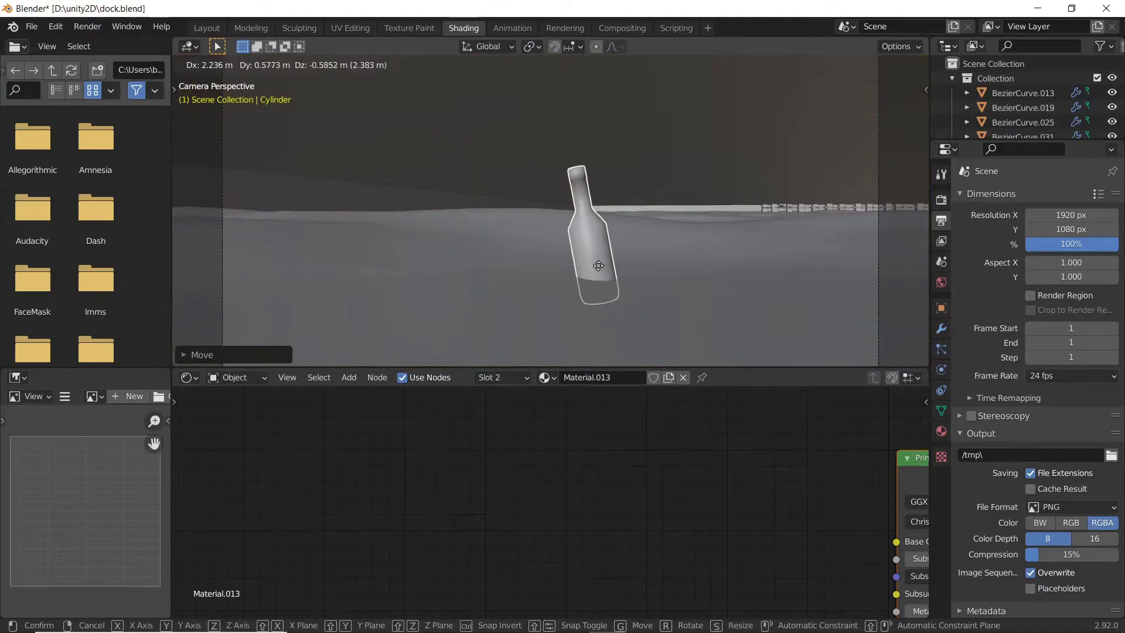
- Check the maximised 3D view in solid and then rendered shading
key("ctrl+alt+space")
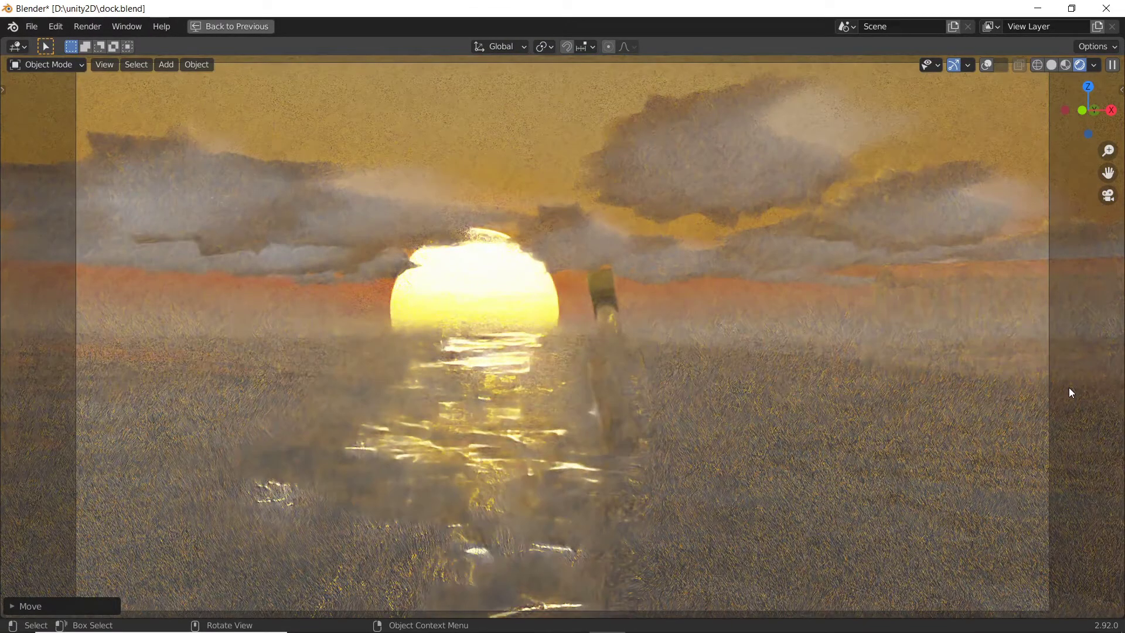
key("z")
left_click(762, 420)
key("z")
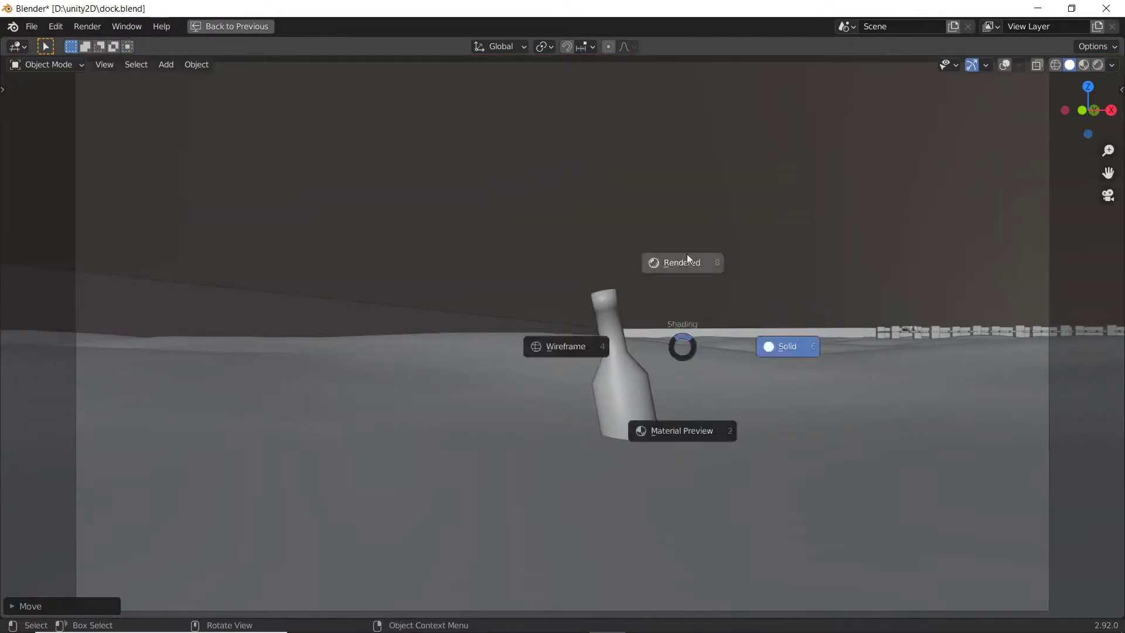
left_click(684, 258)
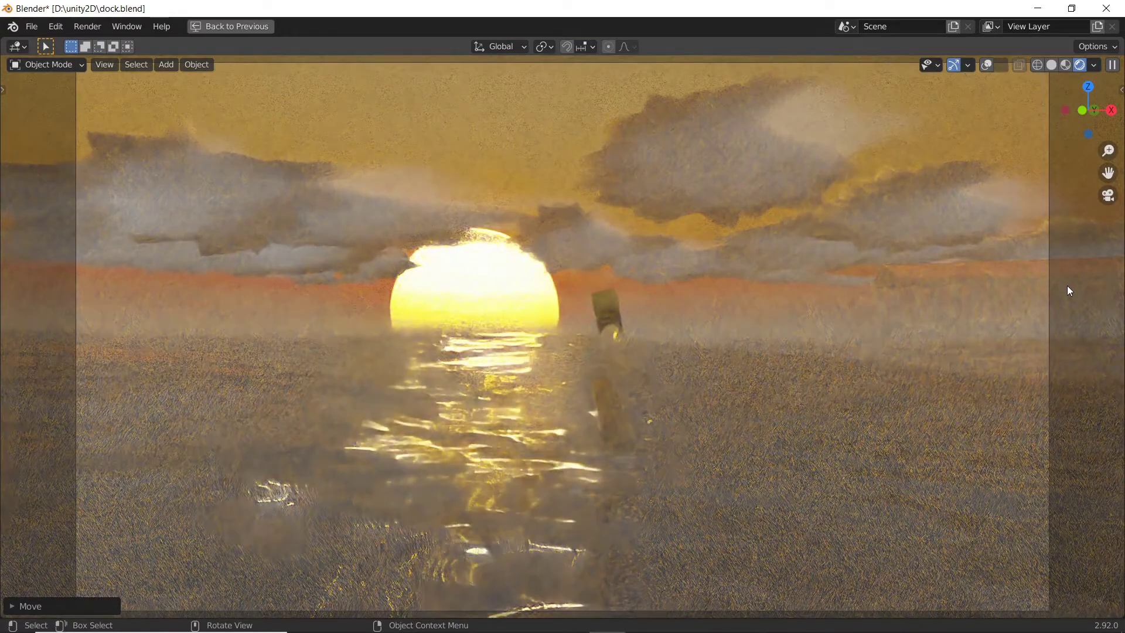
key("ctrl+alt+space")
- Cut the sky image links to the cloud's Emission Strength and Color, then view Layout rendered
left_click(636, 107)
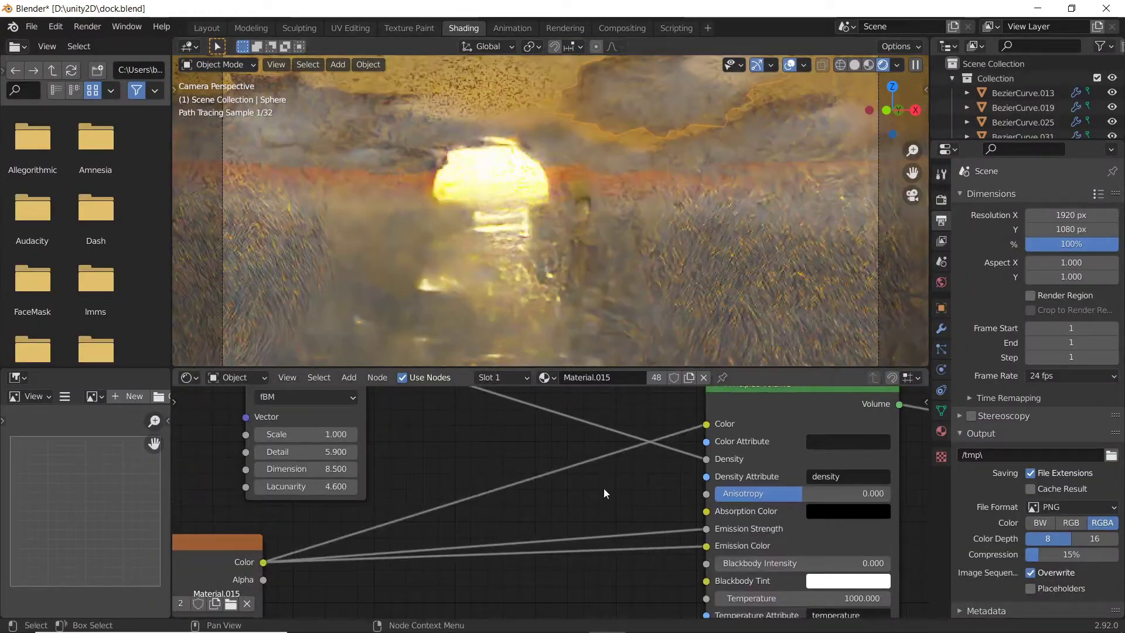
right_click_drag(677, 532, 680, 524, "ctrl")
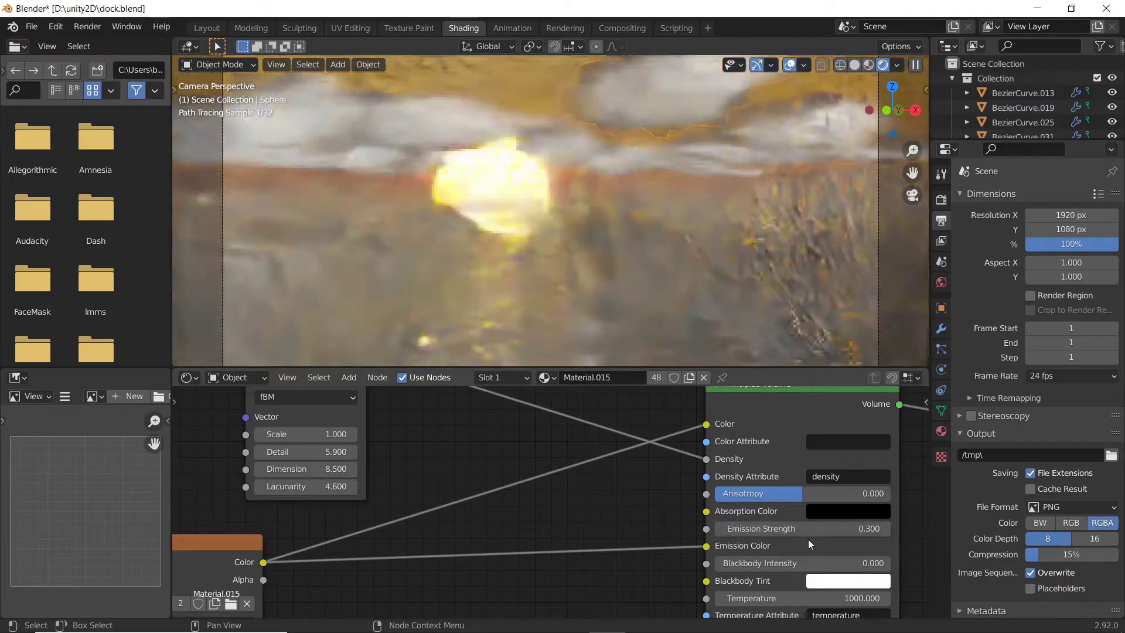
right_click_drag(671, 443, 669, 433, "ctrl")
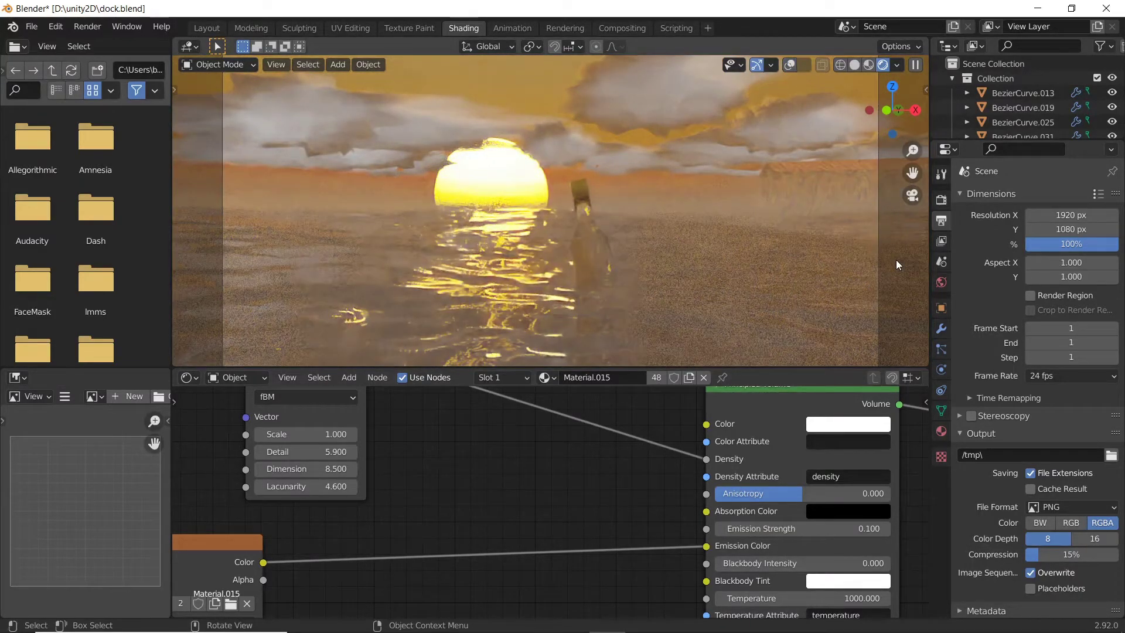
left_click(206, 28)
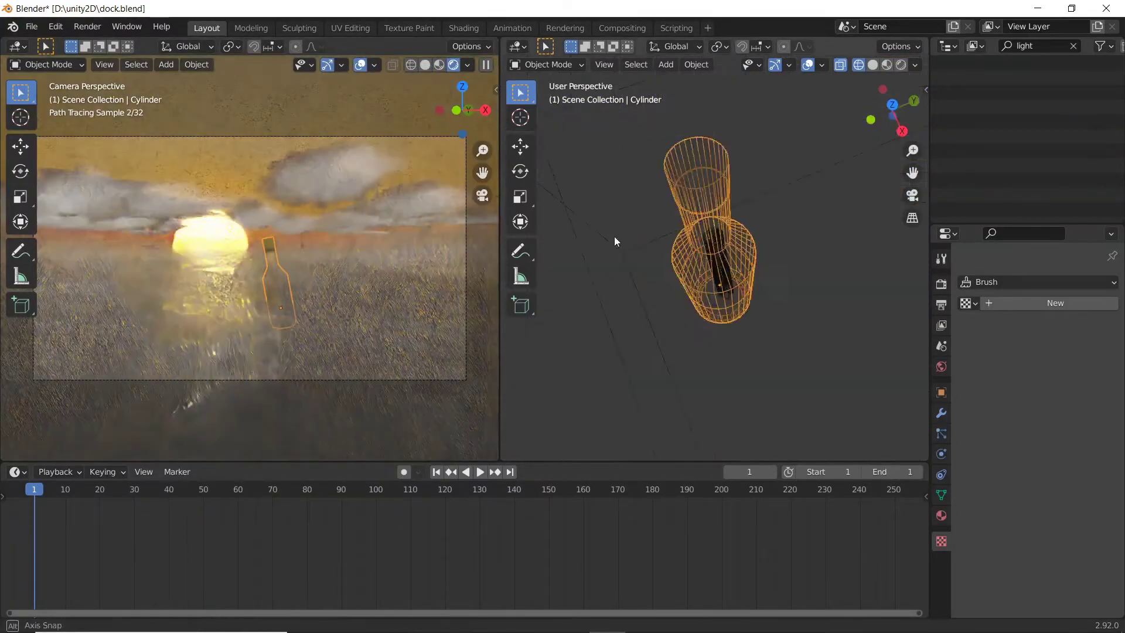
key("shift+z")
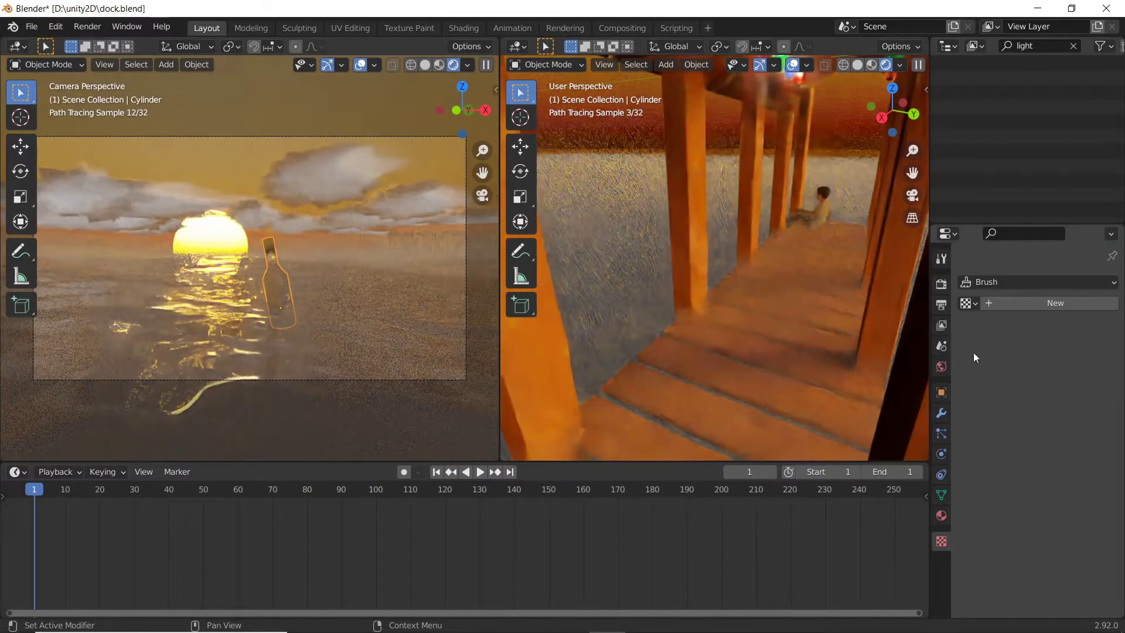
key("alt+Tab")
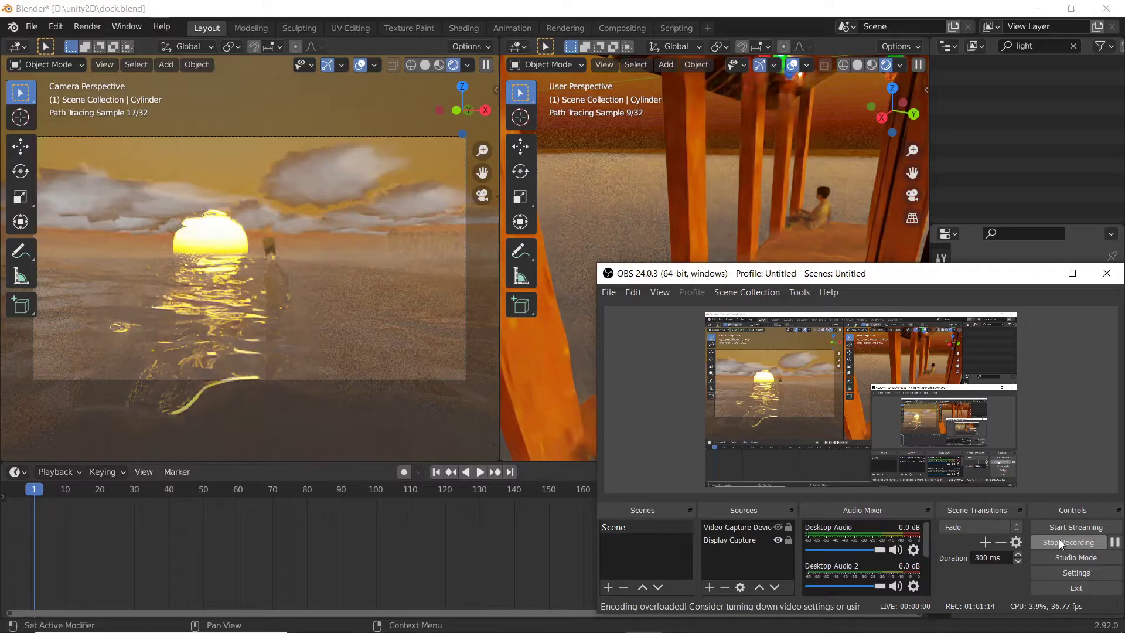